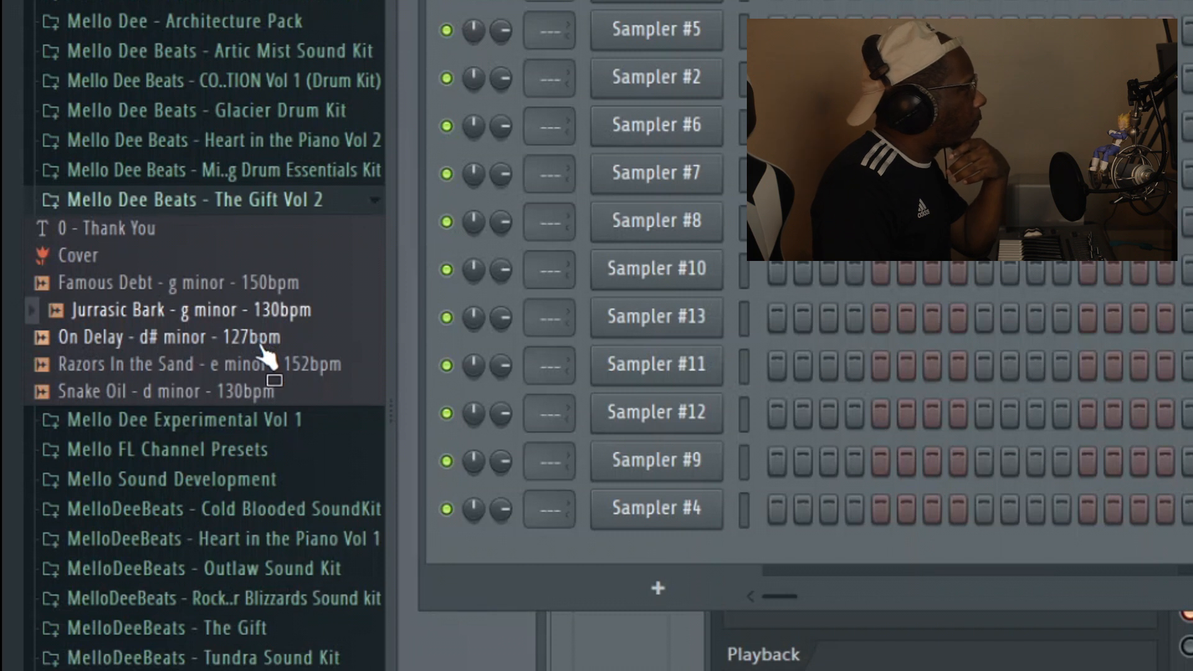
- Preview the On Delay and Razors In the Sand samples and load Razors In the Sand into Edison on the master's first effect slot
left_click(250, 334)
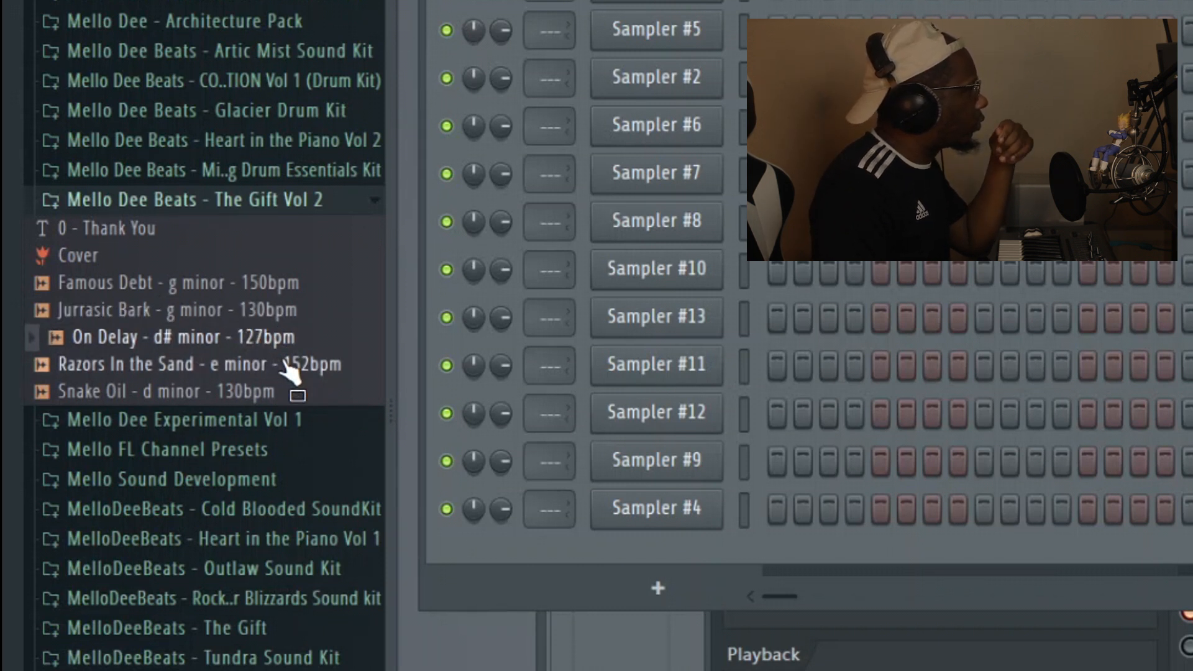
left_click(287, 367)
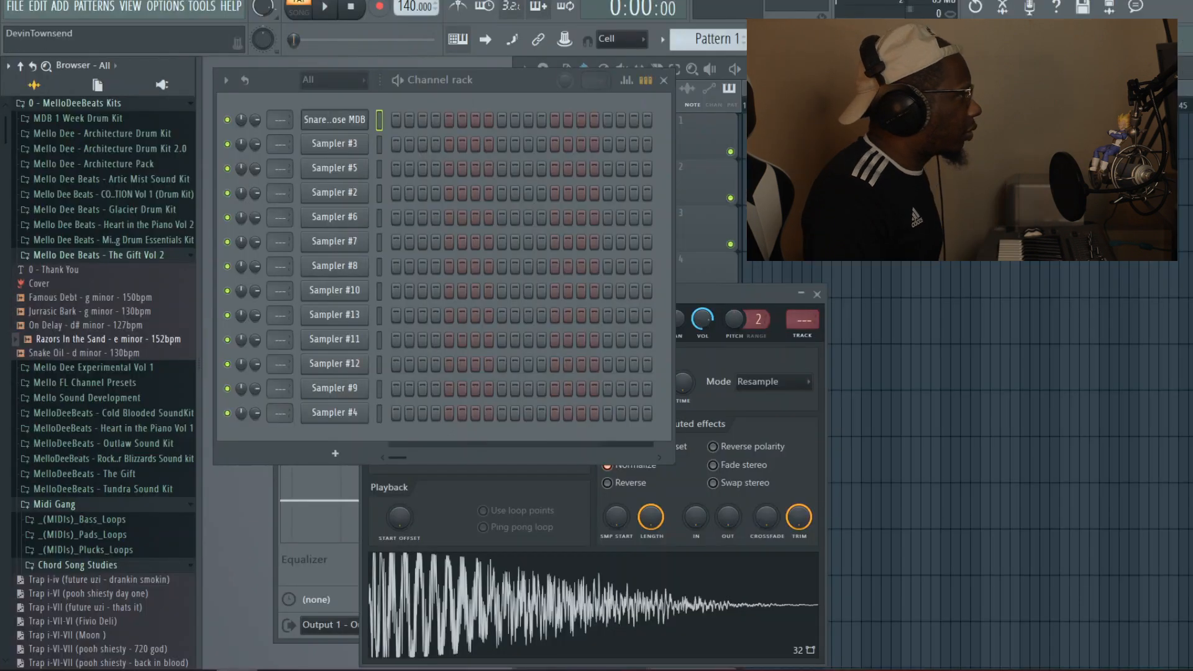
left_click(285, 224)
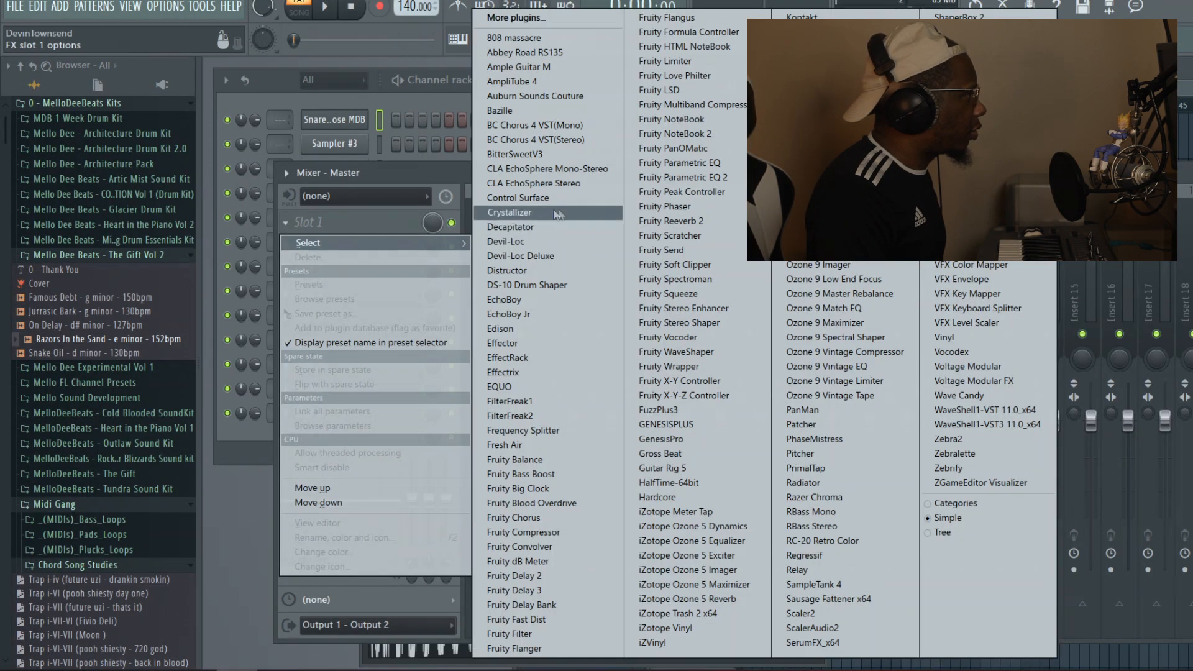
left_click(523, 335)
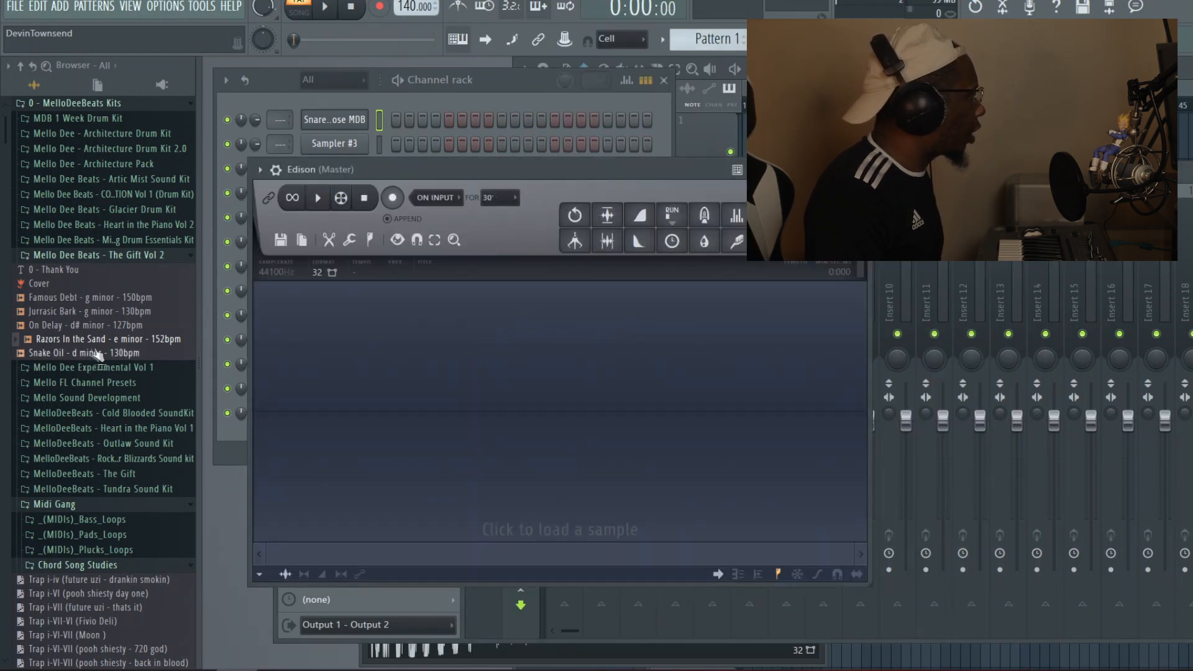
left_click_drag(411, 340, 417, 339)
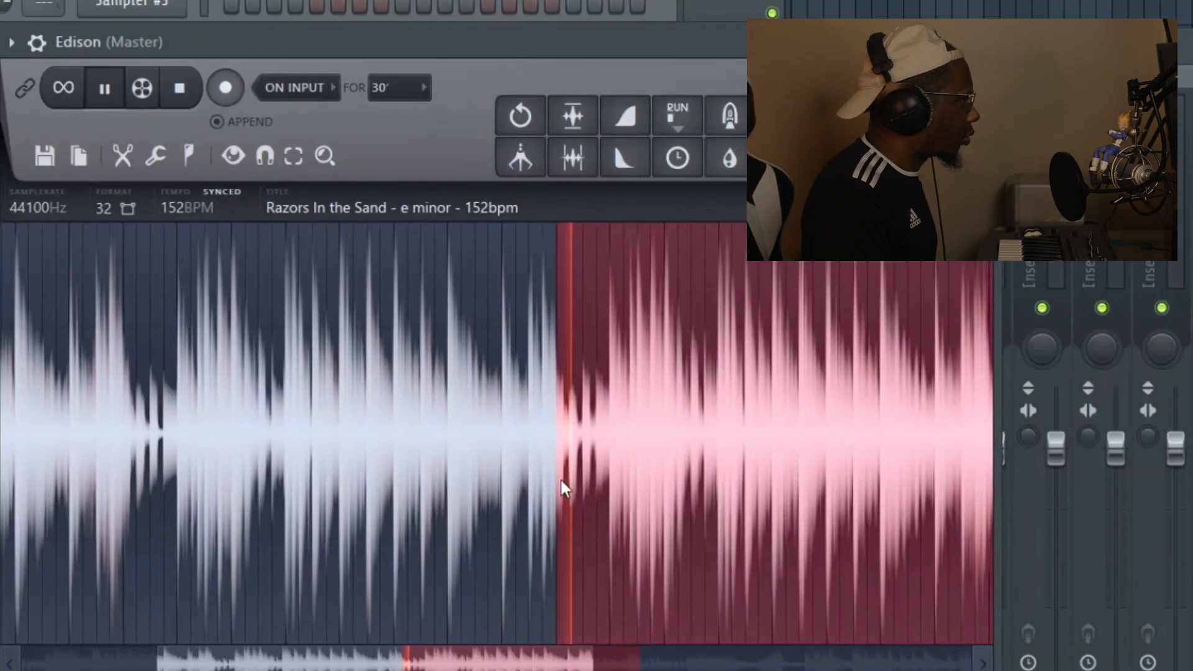
- Select the section of Razors In the Sand from 25:263 to 37:894, cut it, delete the remaining audio and paste the section back
left_click_drag(487, 659, 589, 648)
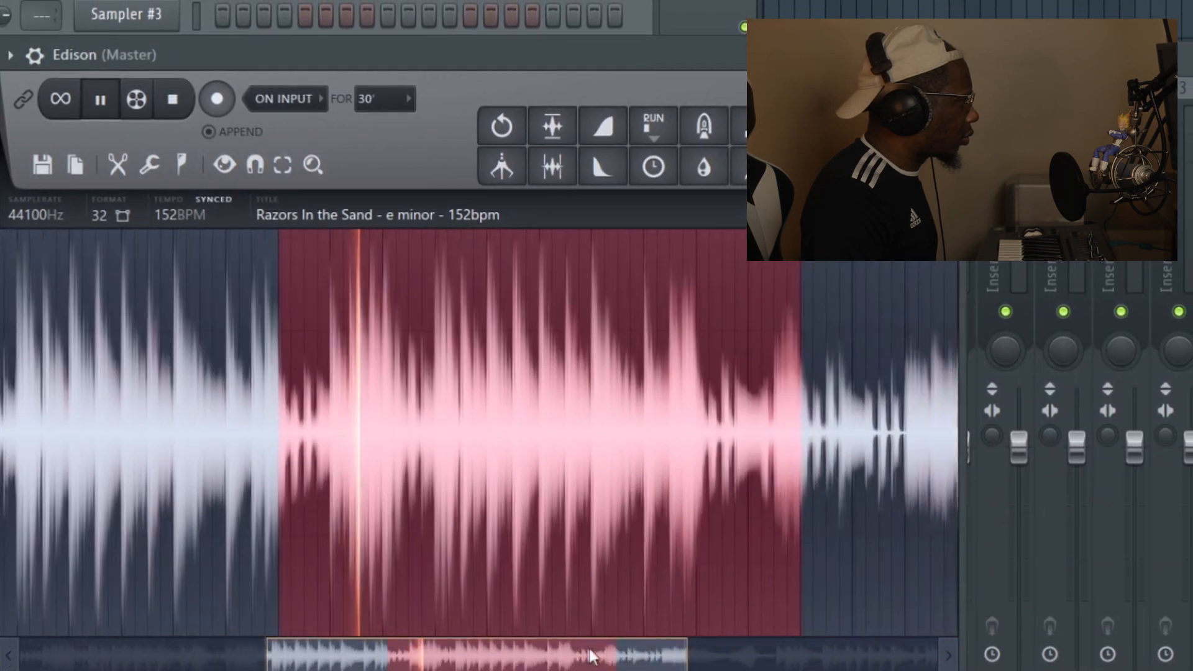
left_click_drag(774, 441, 709, 441)
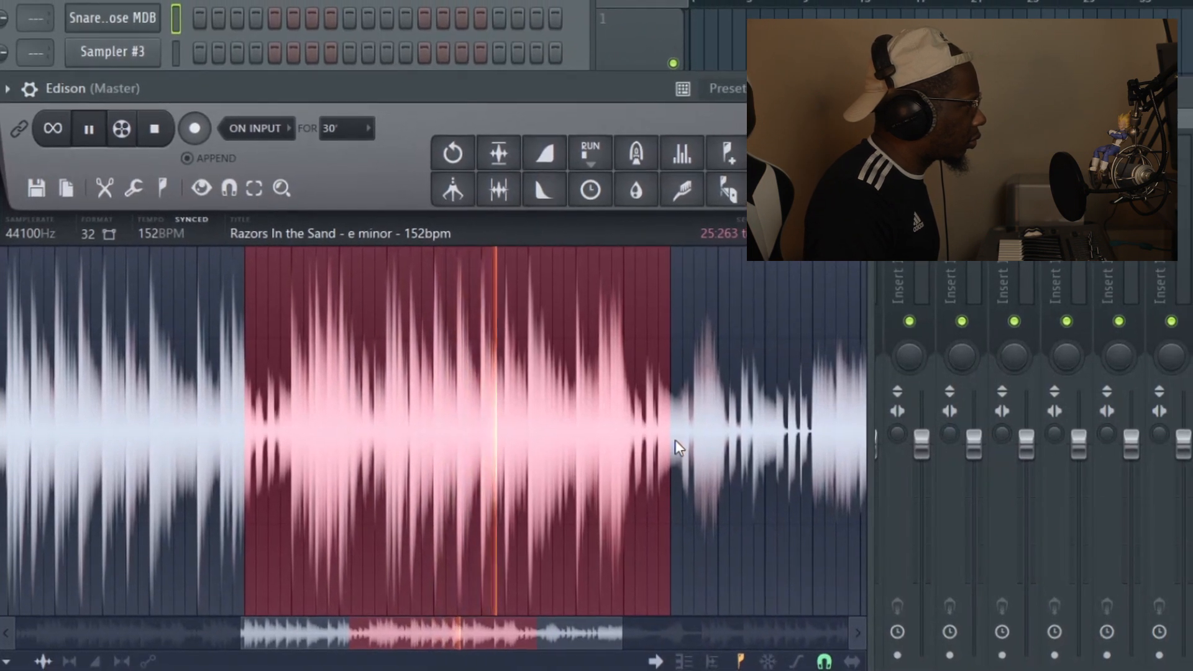
left_click_drag(665, 440, 588, 460)
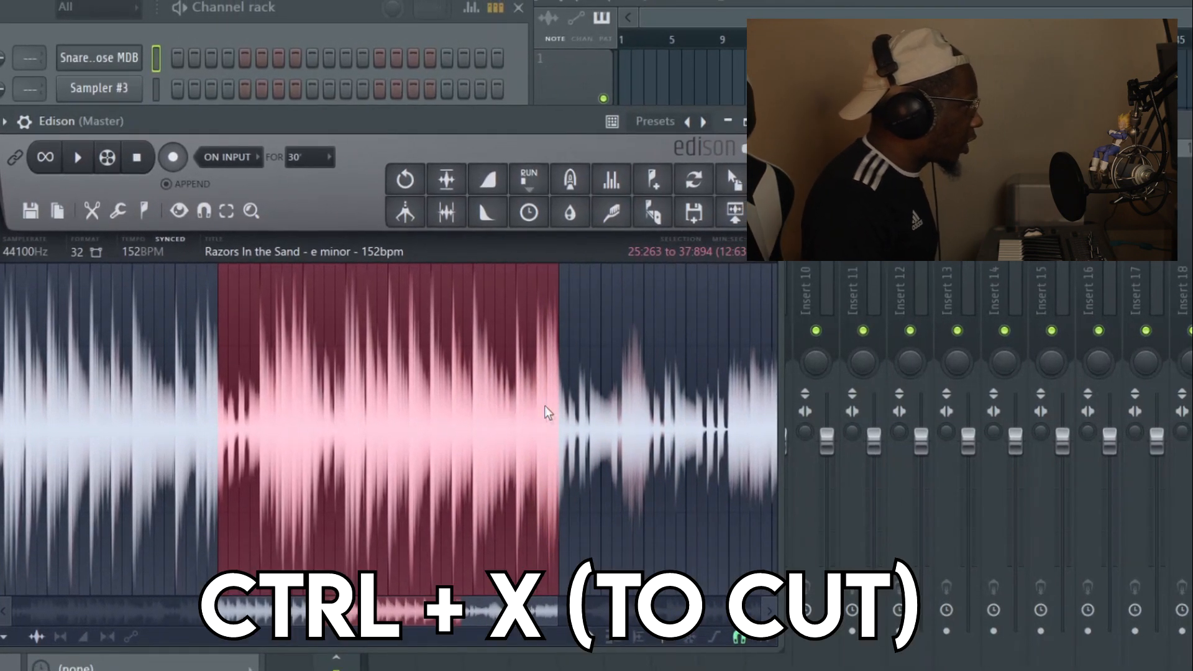
key("ctrl+x")
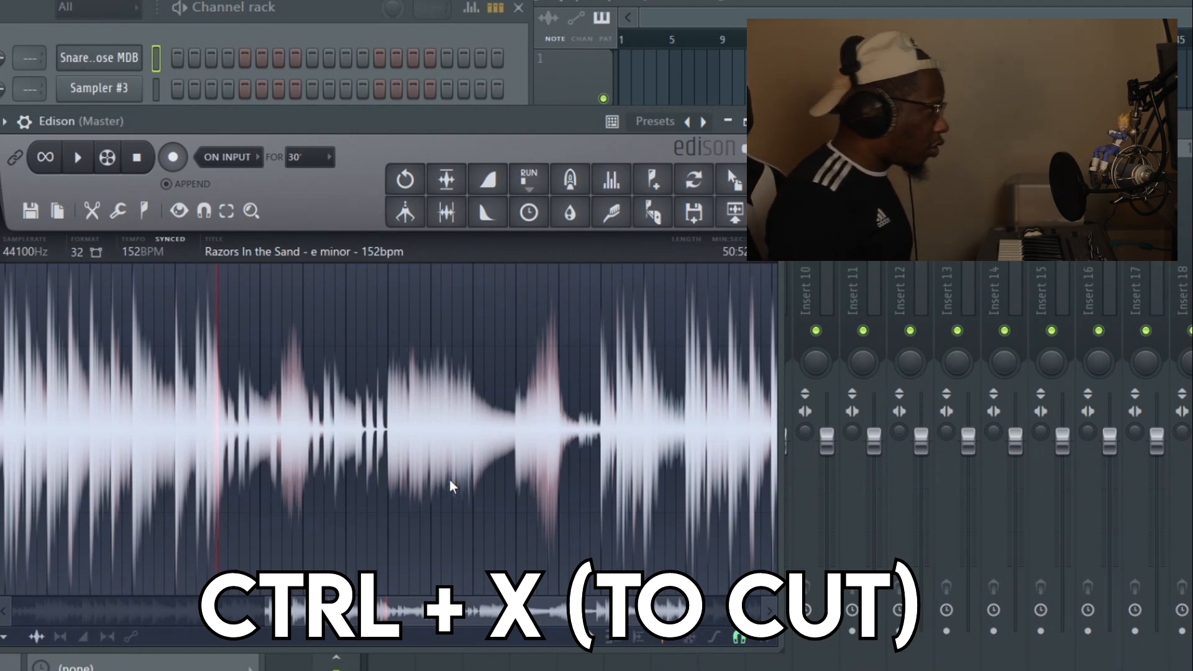
key("Delete")
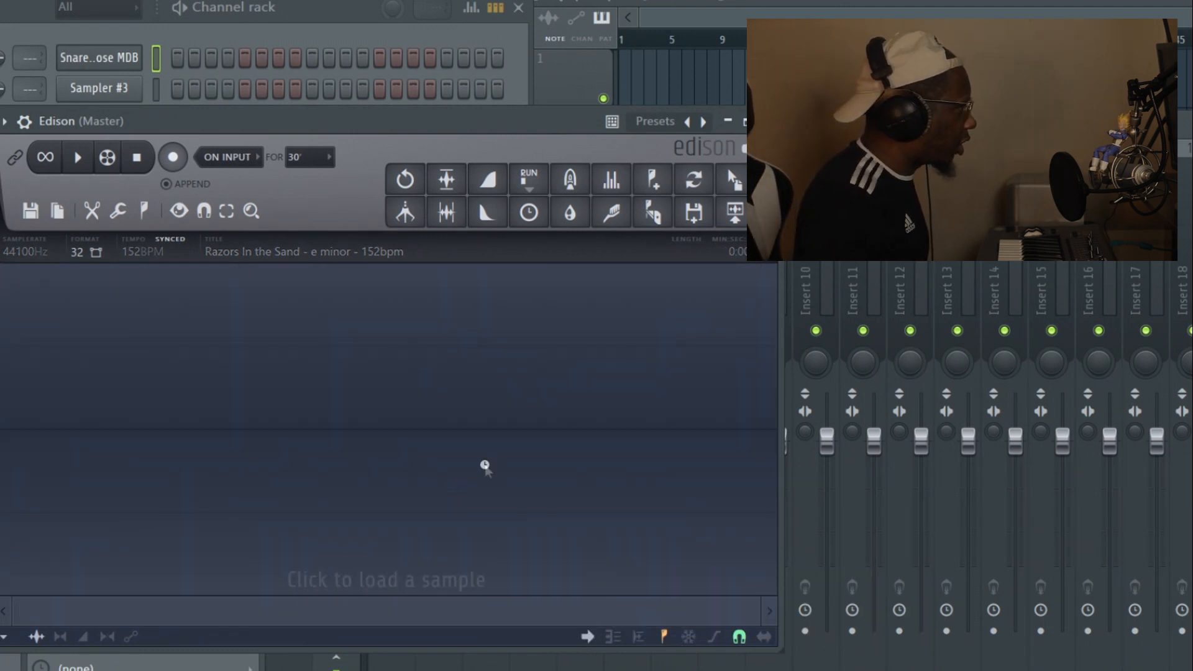
key("ctrl+v")
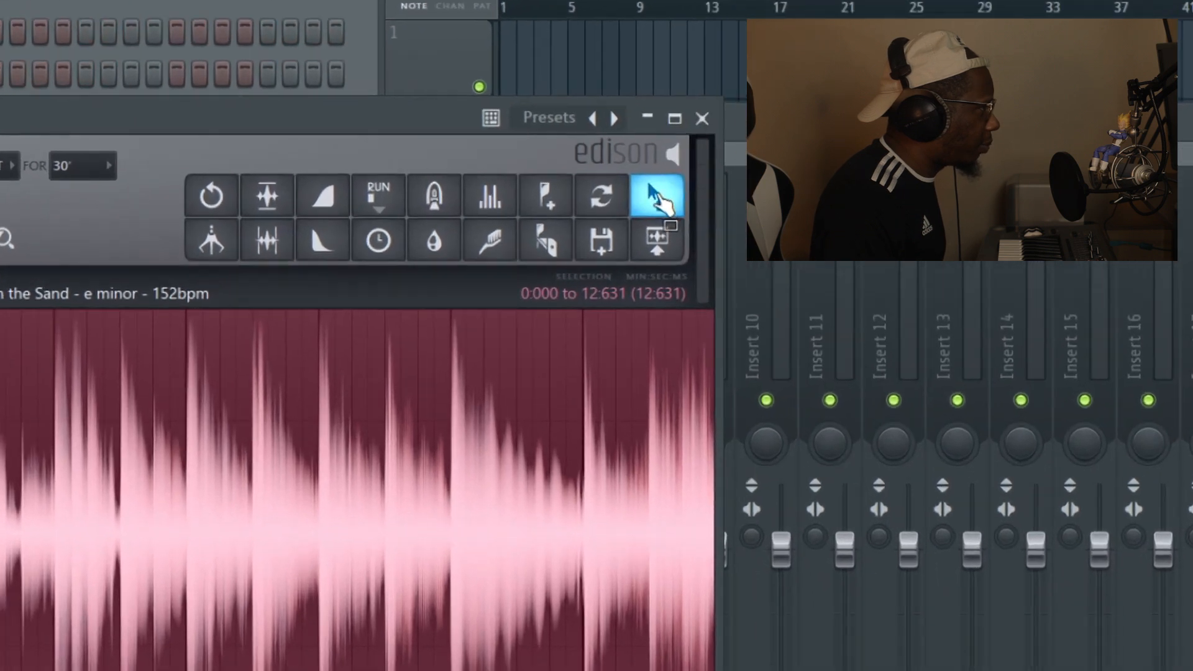
- Place the trimmed Edison sample on Track 1 of the playlist starting at bar 1 and play it back
left_click_drag(733, 179, 633, 74)
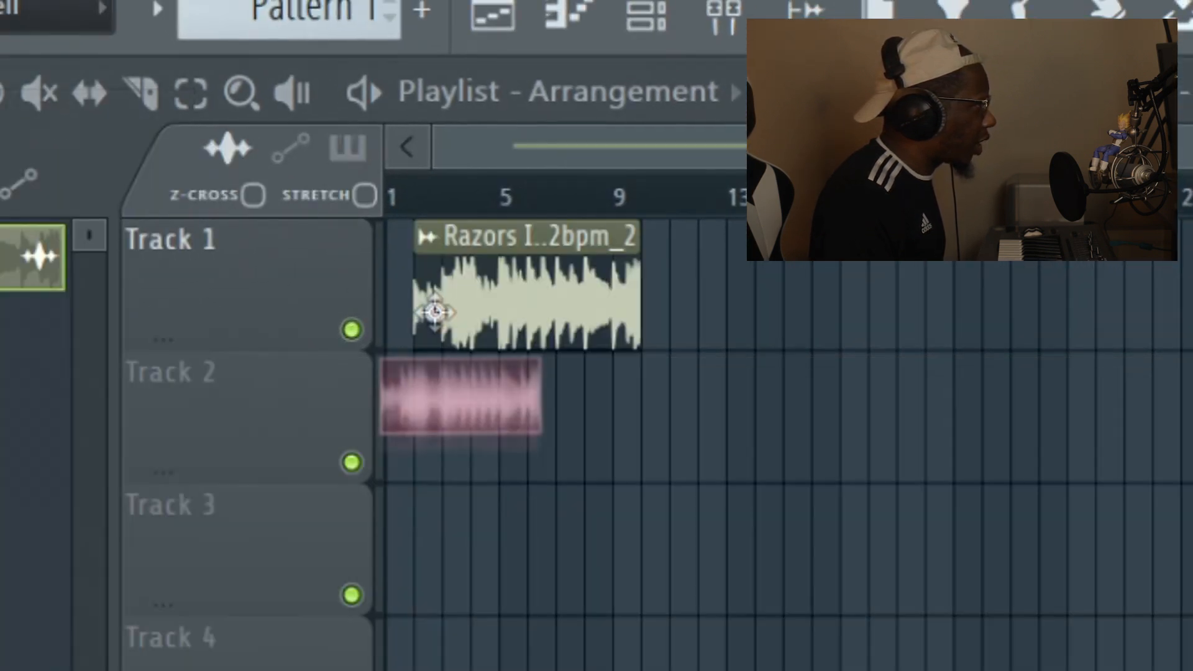
key("F6")
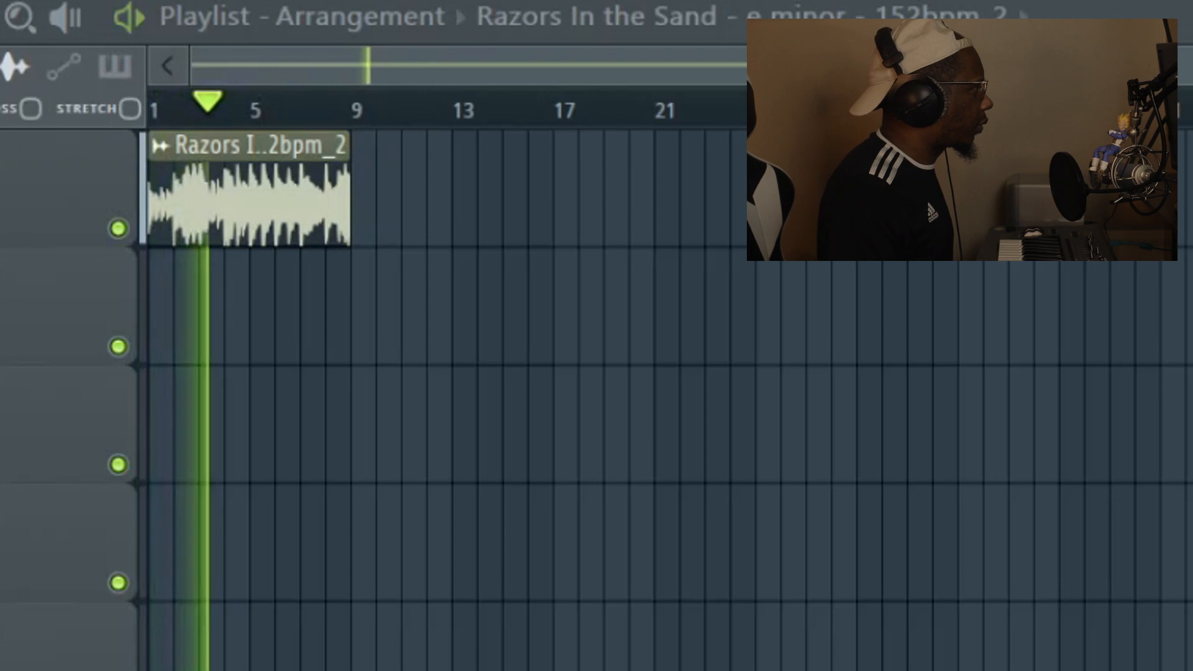
key("ctrl+e")
left_click(448, 276)
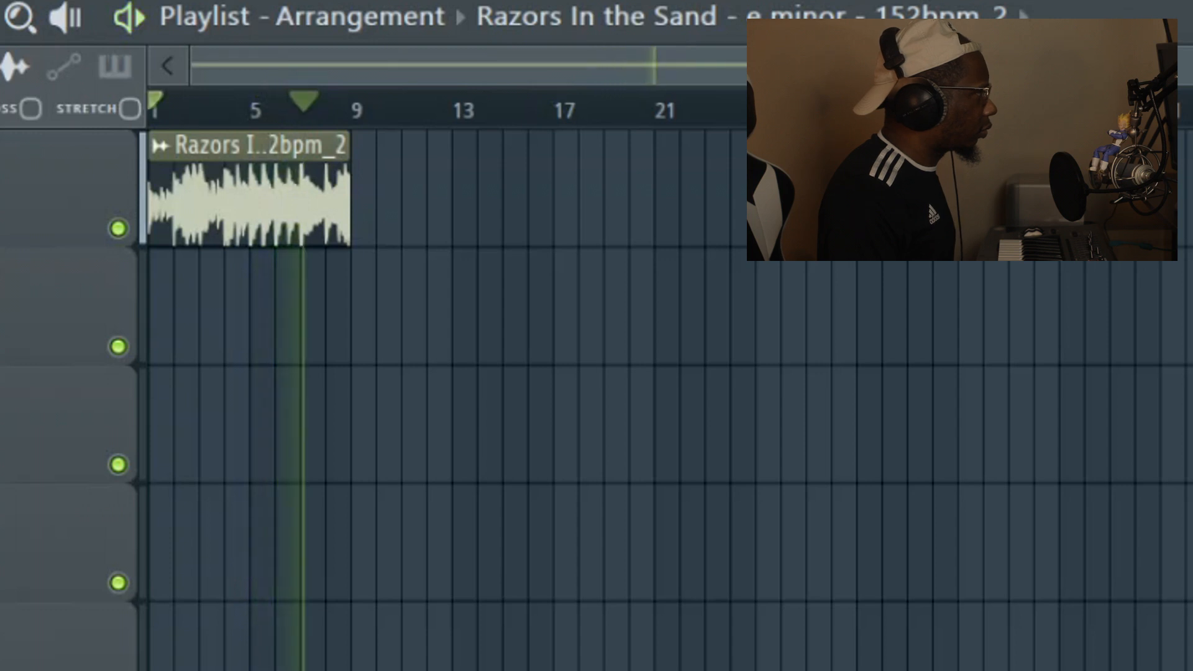
key("space")
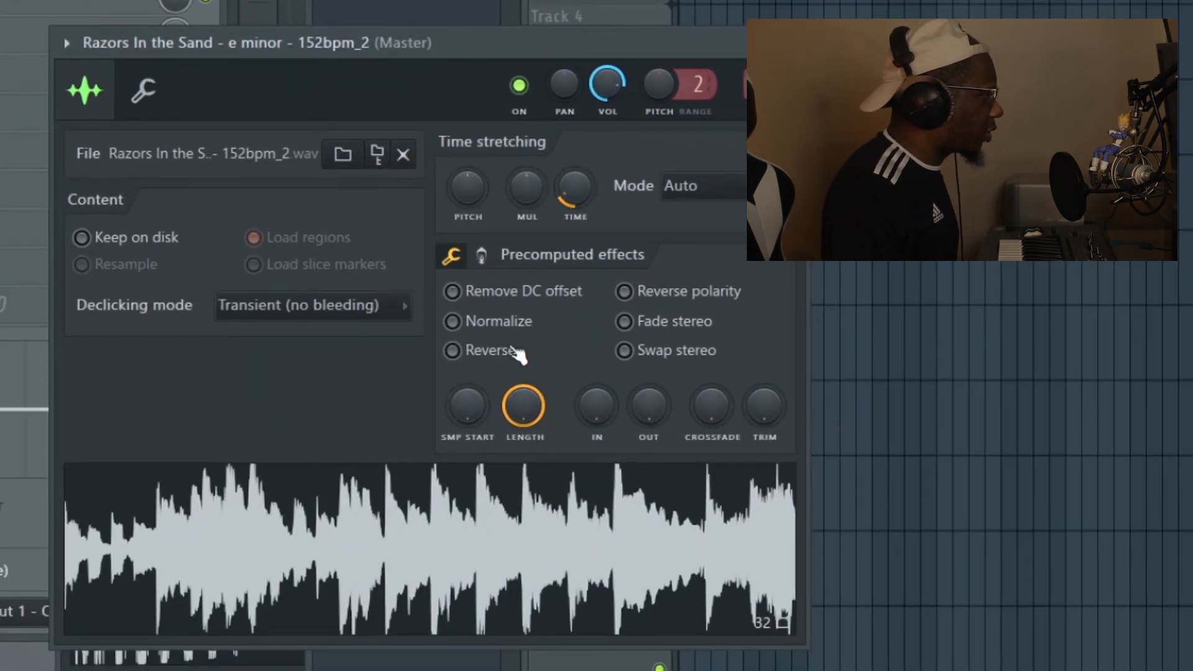
- Enable Reverse for the Razors In the Sand sample and listen to the reversed clip in the playlist
left_click(535, 350)
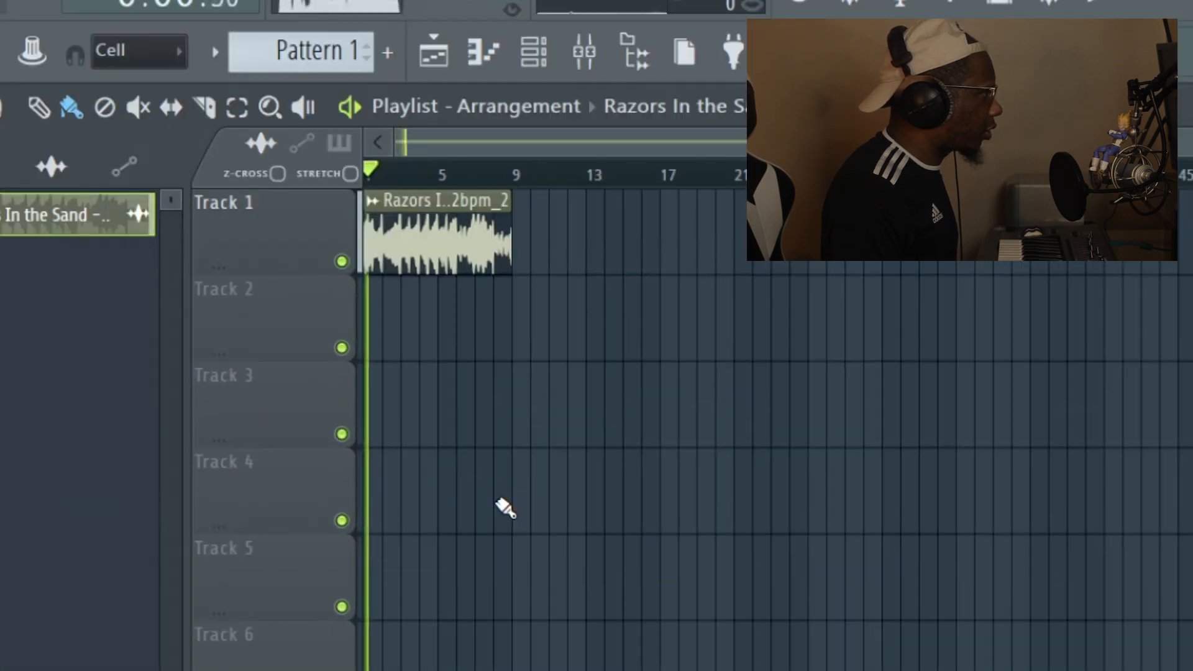
key("space")
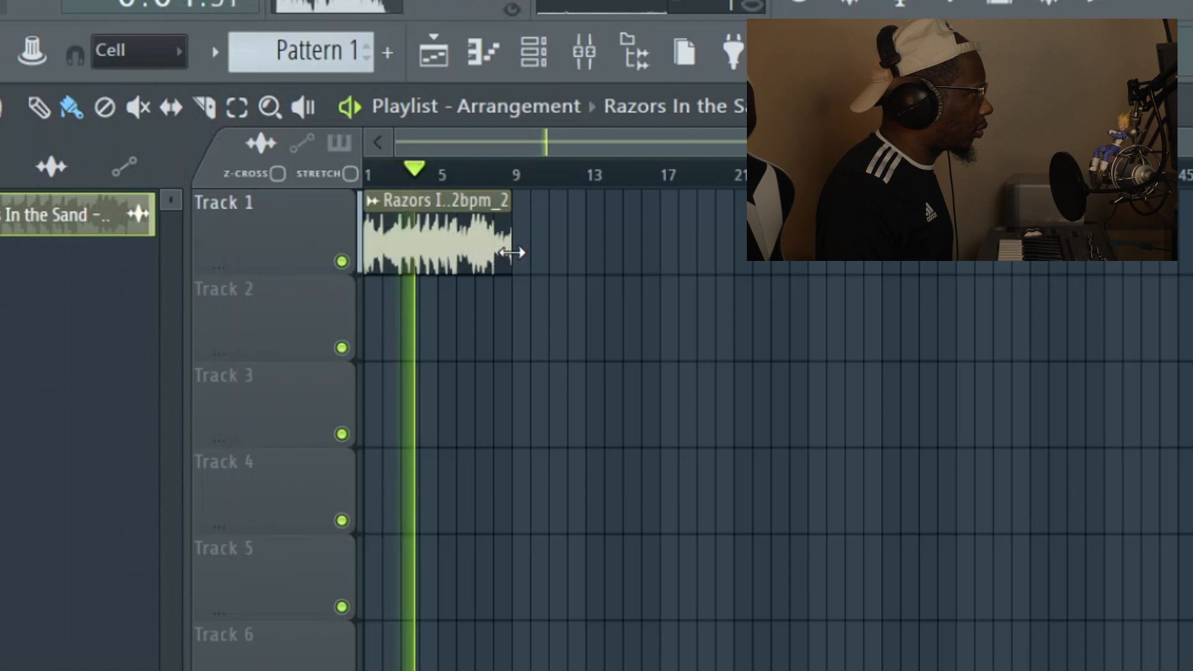
key("space")
- Slice the reversed clip at the bar lines into one-bar pieces, space them out along Track 1 and play them
key("c")
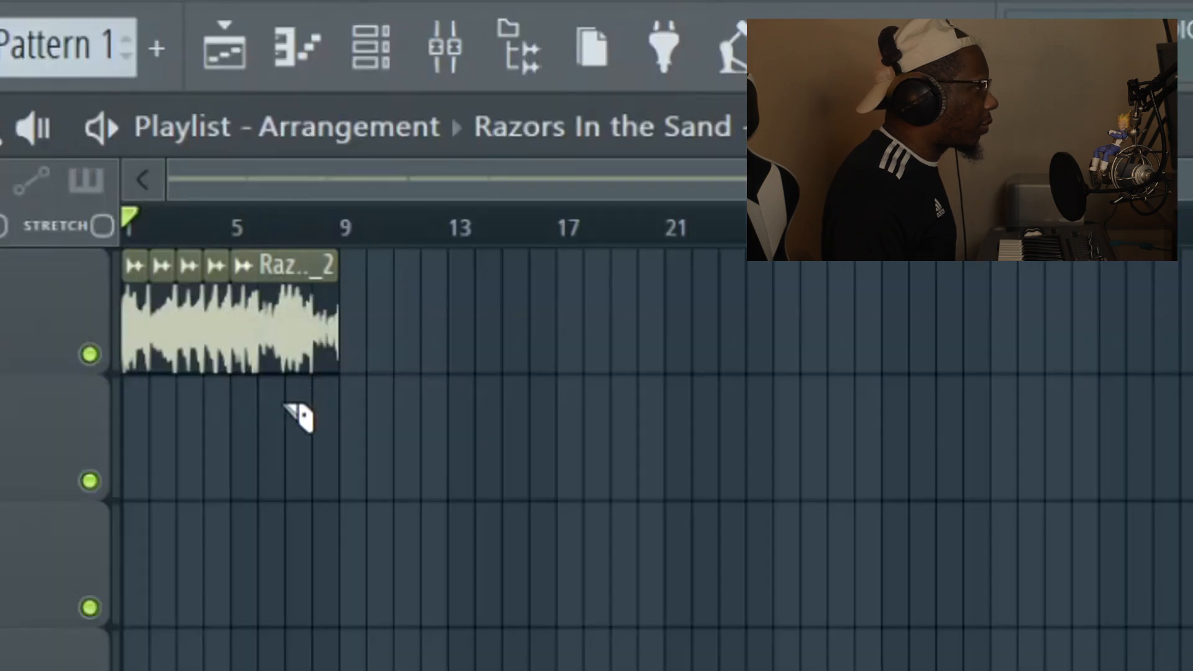
mouse_move(284, 336)
left_mouse_down()
mouse_move(268, 239)
mouse_move(320, 261)
mouse_move(308, 248)
left_mouse_up()
key("space")
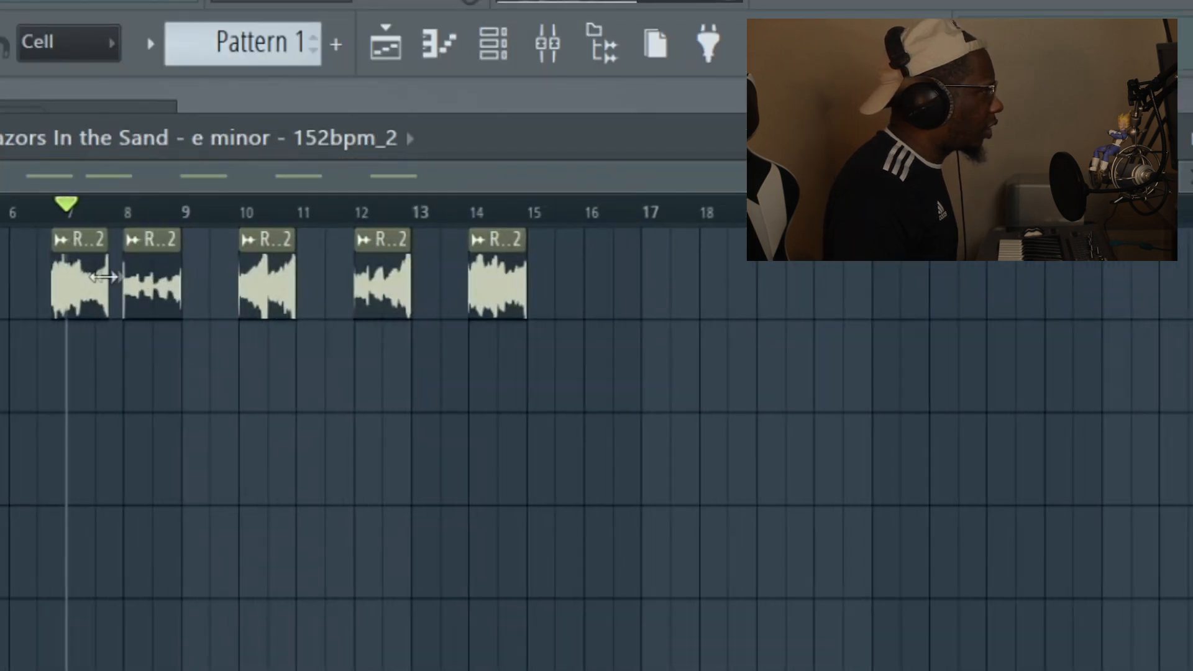
- Remove an unwanted slice, arrange the chosen slices back to back over bars 1 to 4 of Track 1 and play the sequence
right_click(89, 278)
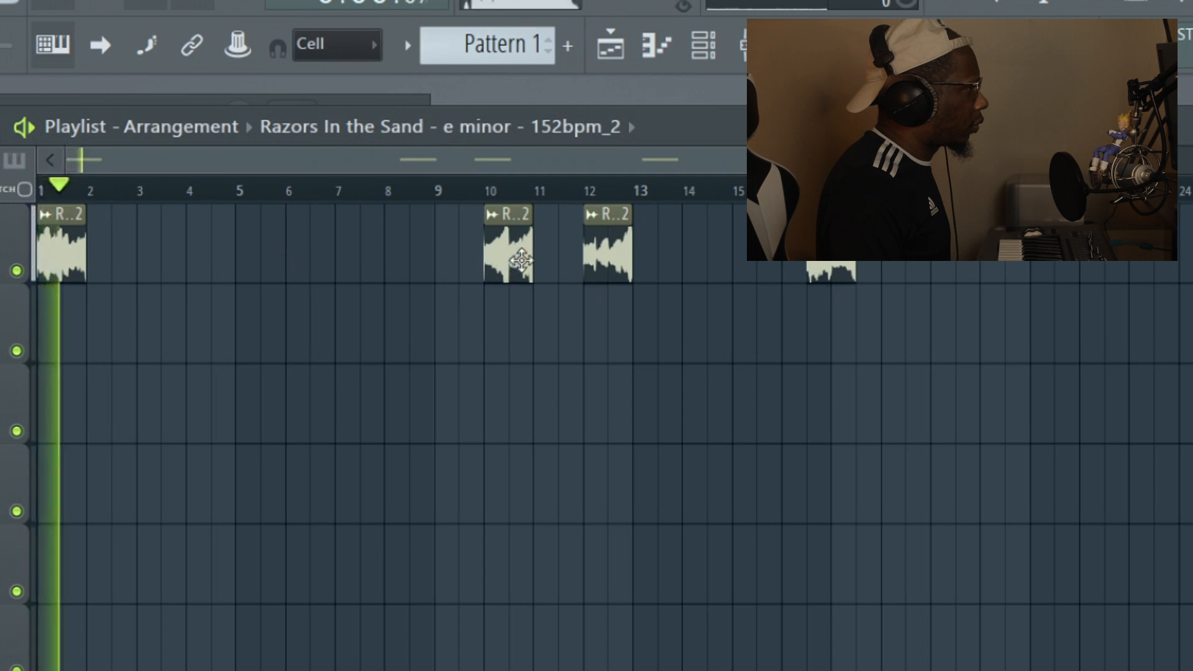
left_click_drag(497, 264, 100, 258)
left_click(148, 249)
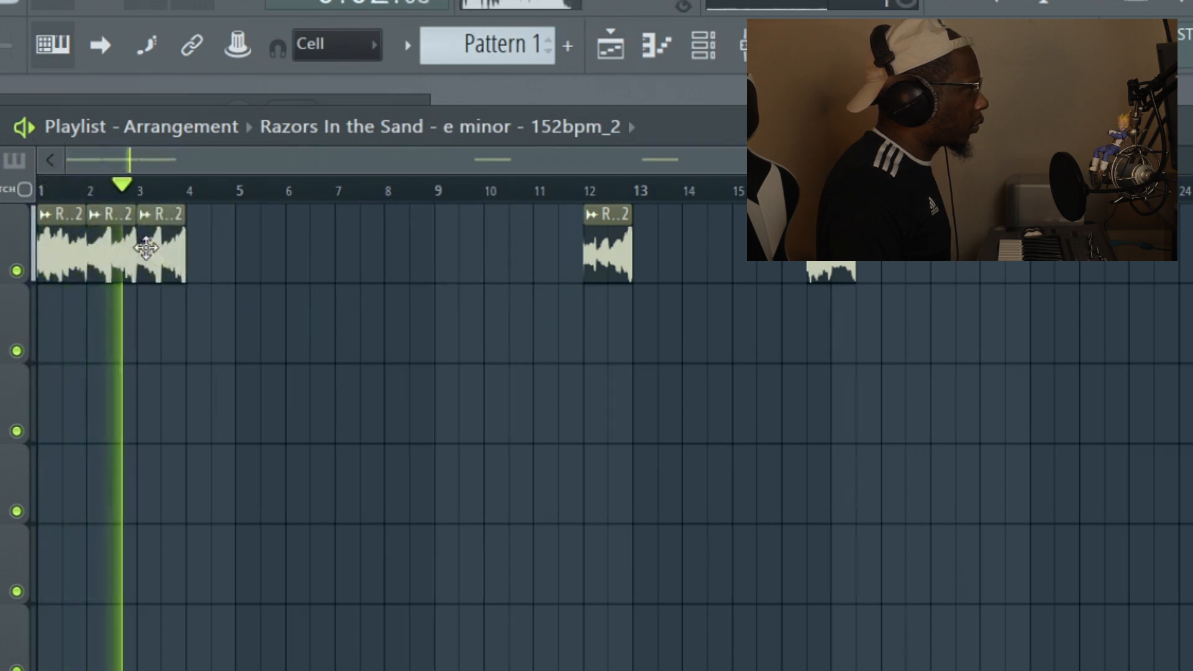
left_click_drag(826, 269, 206, 265)
key("space")
left_click(187, 188)
key("space")
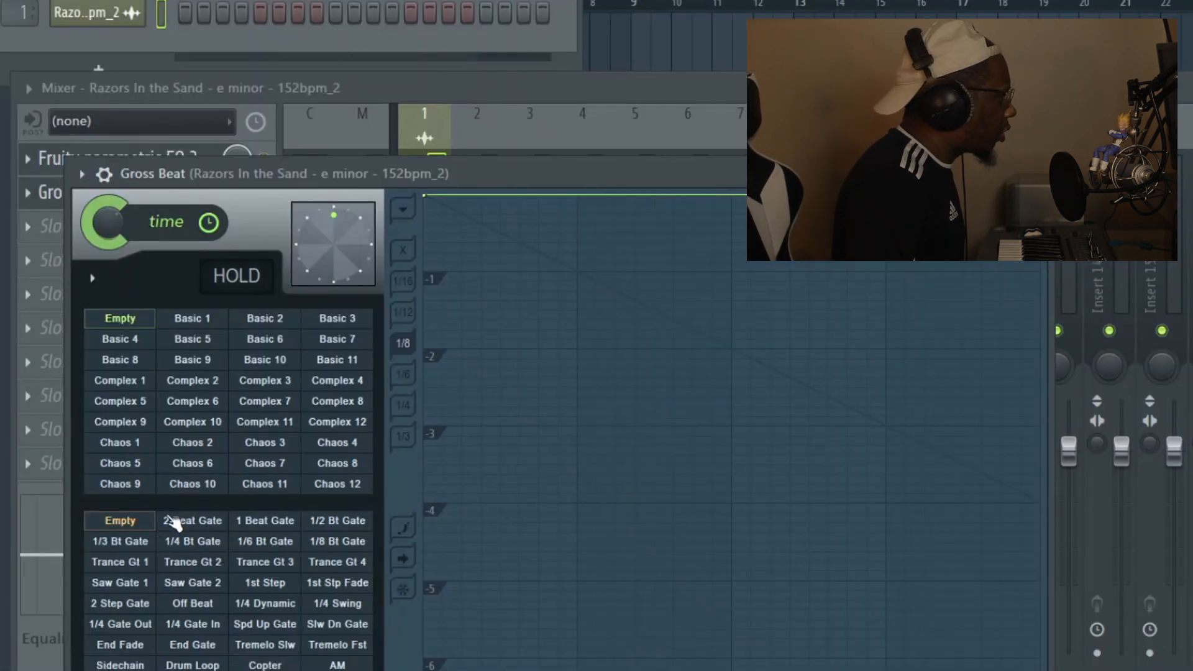
- Shape Gross Beat's empty volume envelope with one short mute at the start and another at the halfway point, keeping full volume elsewhere
left_click_drag(482, 174, 463, 22)
left_click(104, 371)
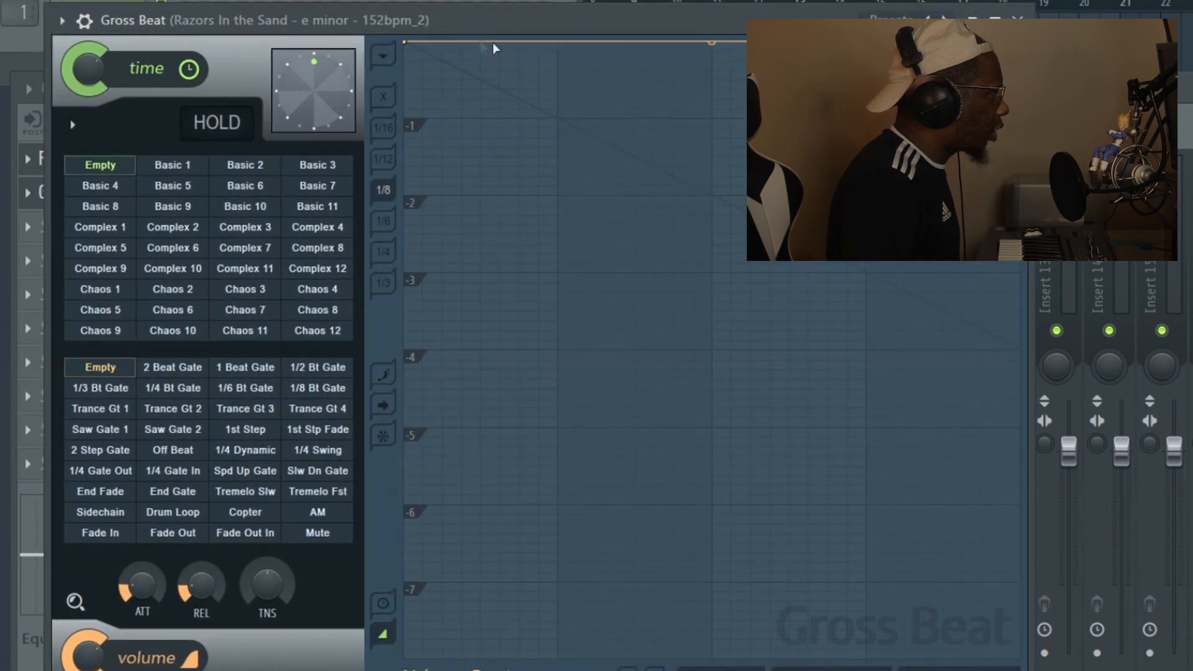
left_click_drag(409, 43, 404, 655)
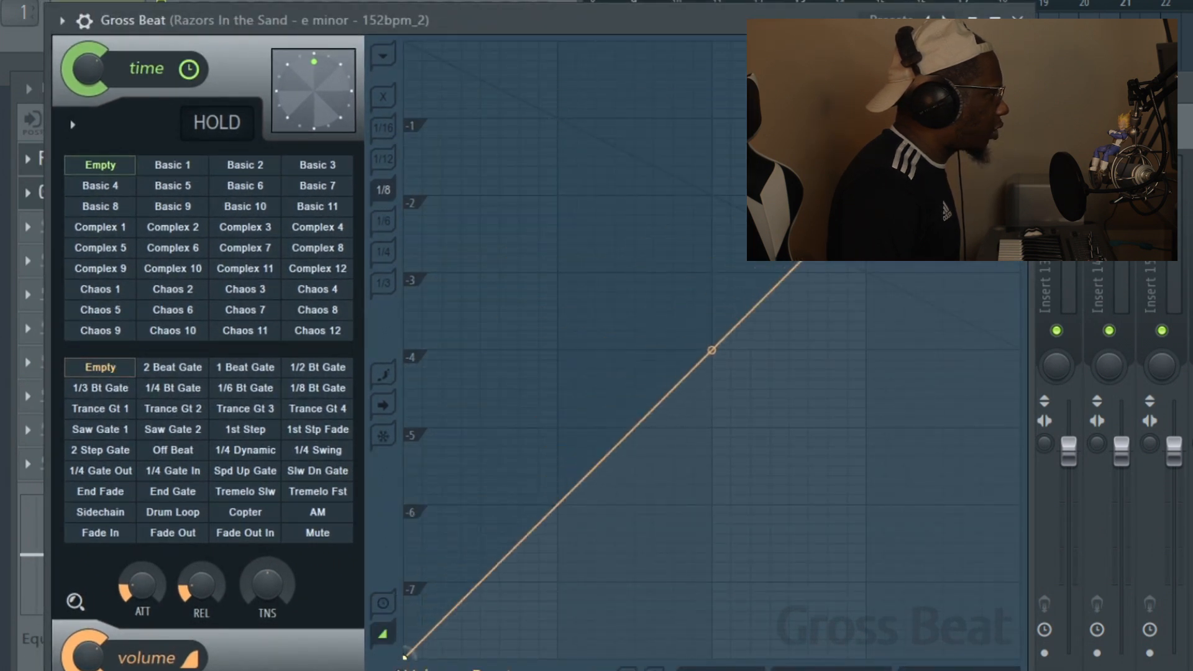
left_click_drag(466, 614, 447, 50)
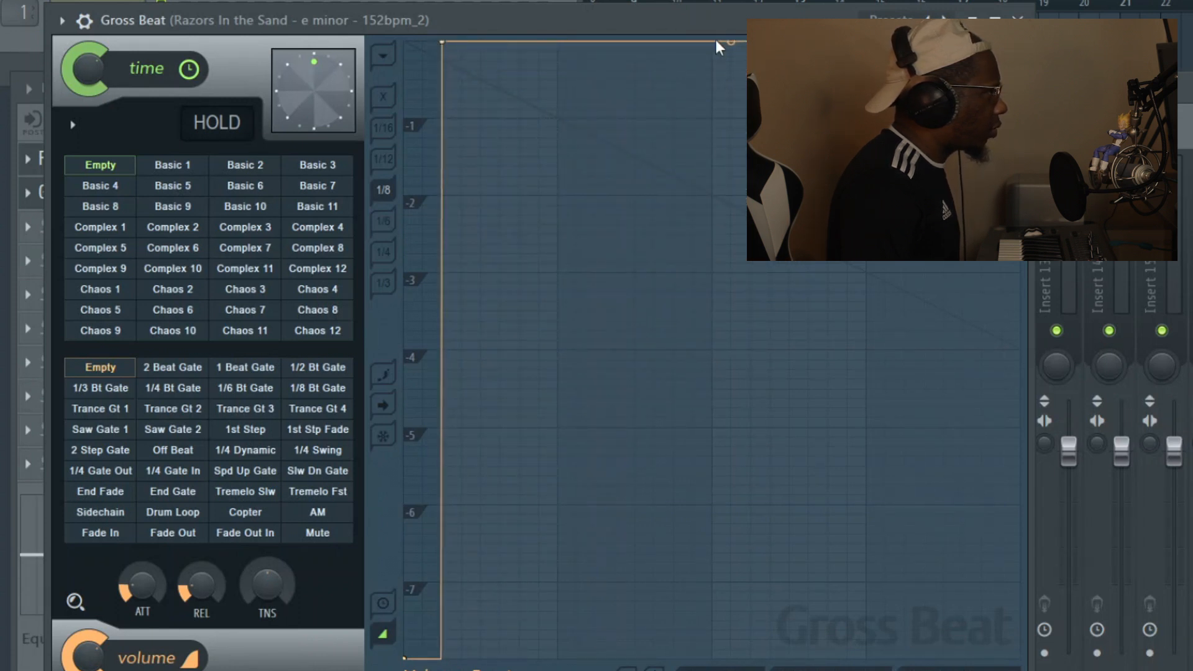
left_click_drag(733, 41, 712, 655)
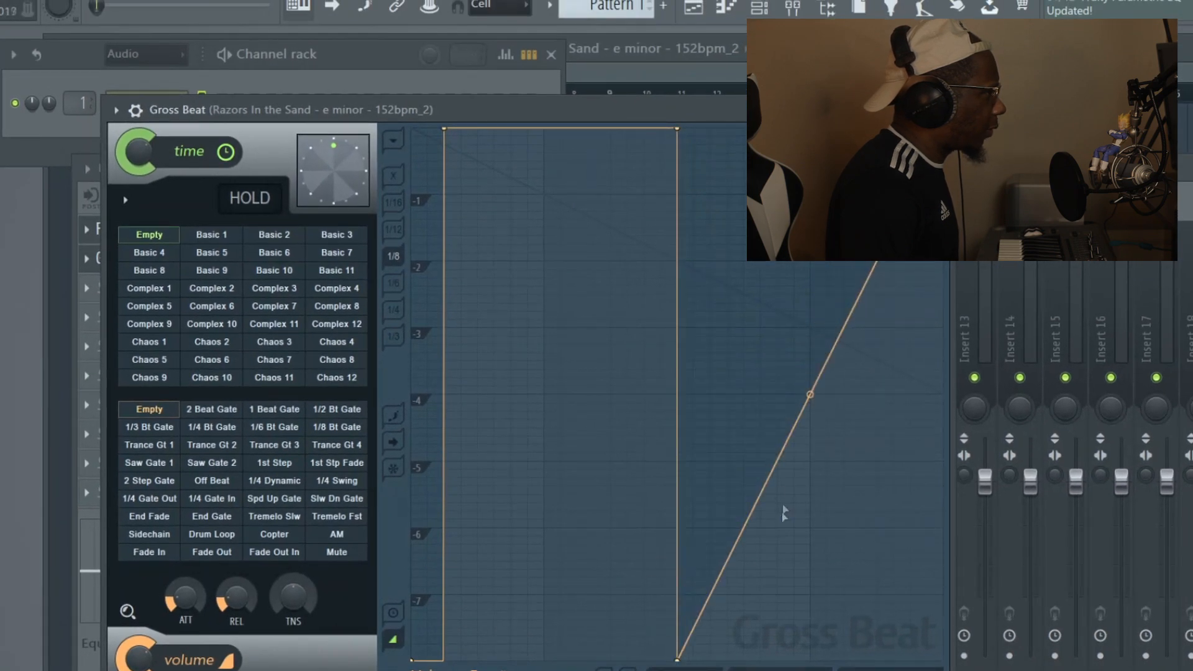
left_click_drag(785, 512, 711, 128)
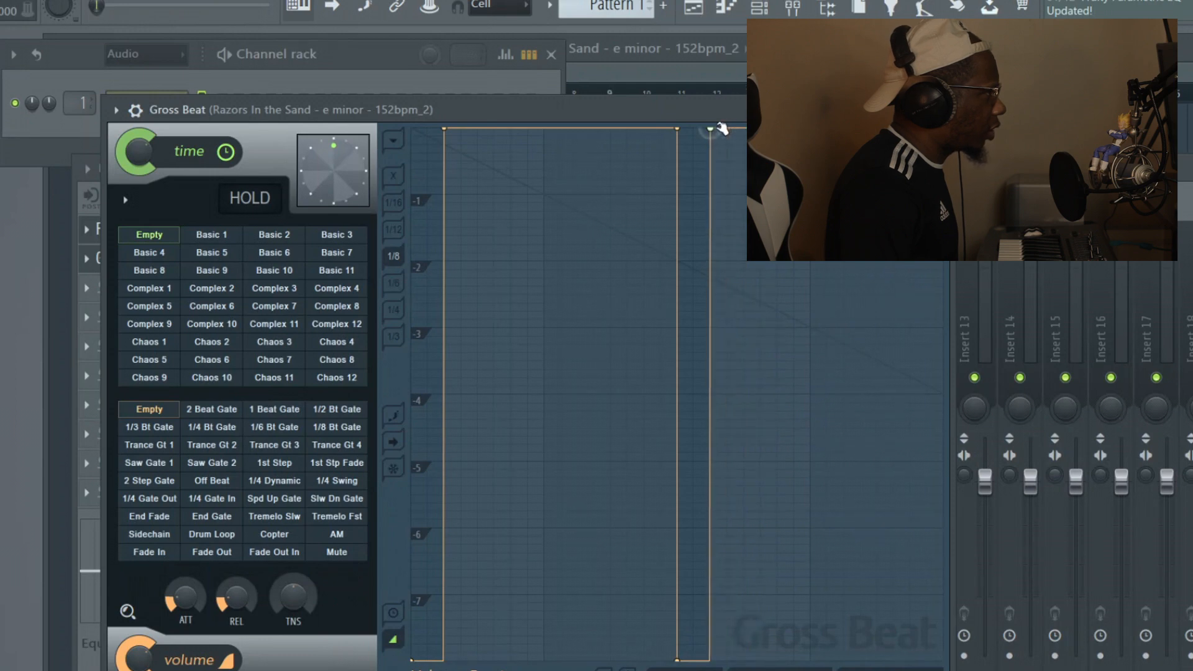
- Set both points that end the mutes in the Gross Beat volume envelope to Single curve mode and close the plugin
right_click(712, 129)
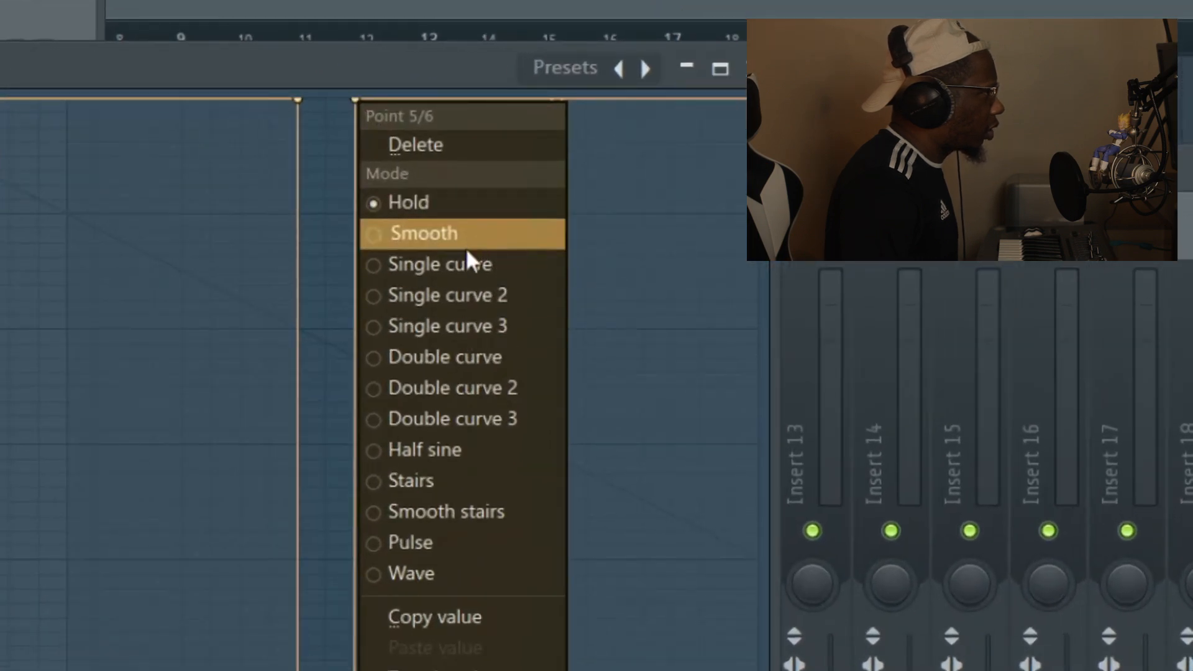
left_click(464, 263)
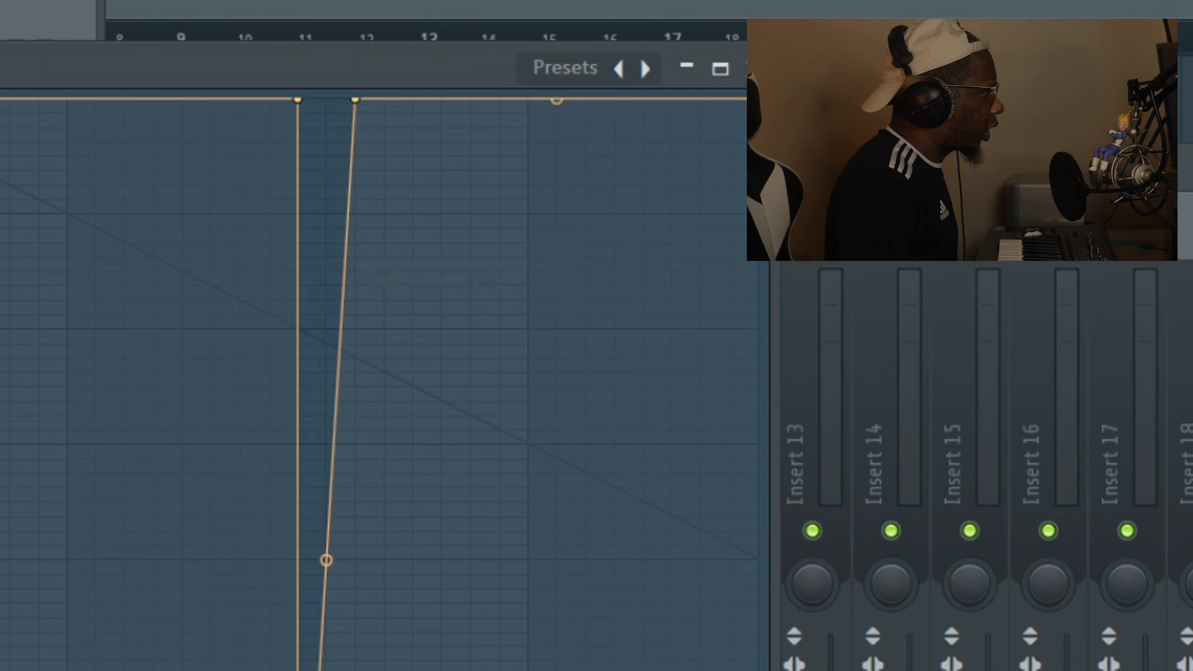
right_click(206, 61)
left_click(280, 232)
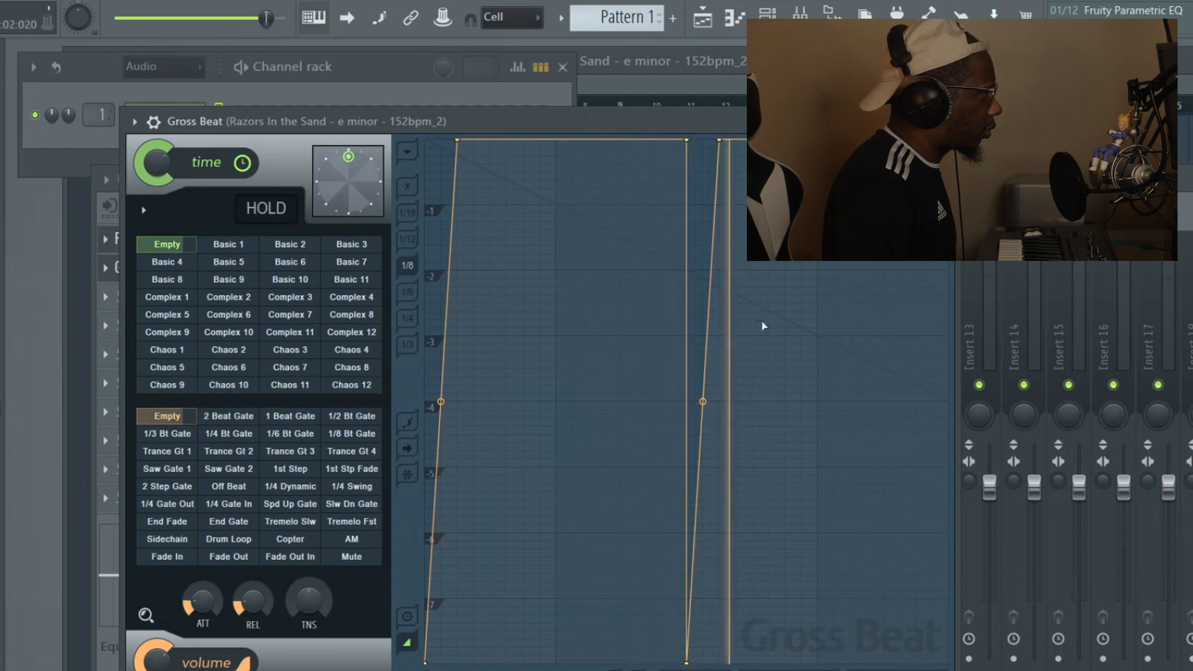
key("Escape")
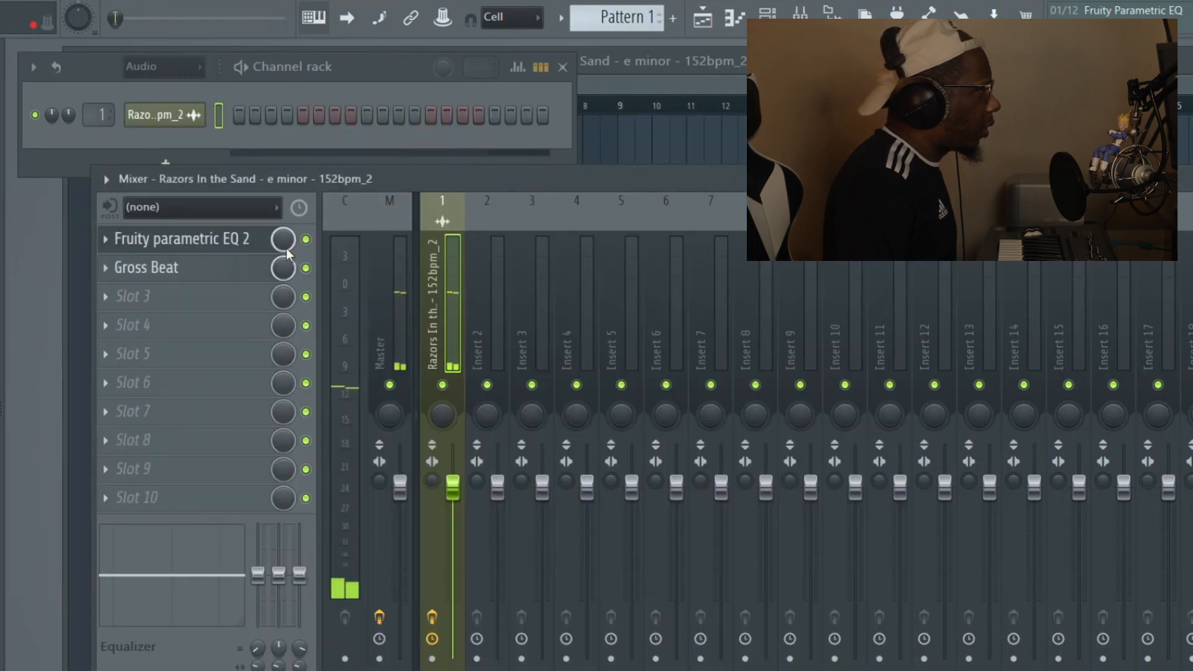
- Examine the Fruity Parametric EQ 2 curve on the sample's mixer track and play the arrangement
left_click(240, 239)
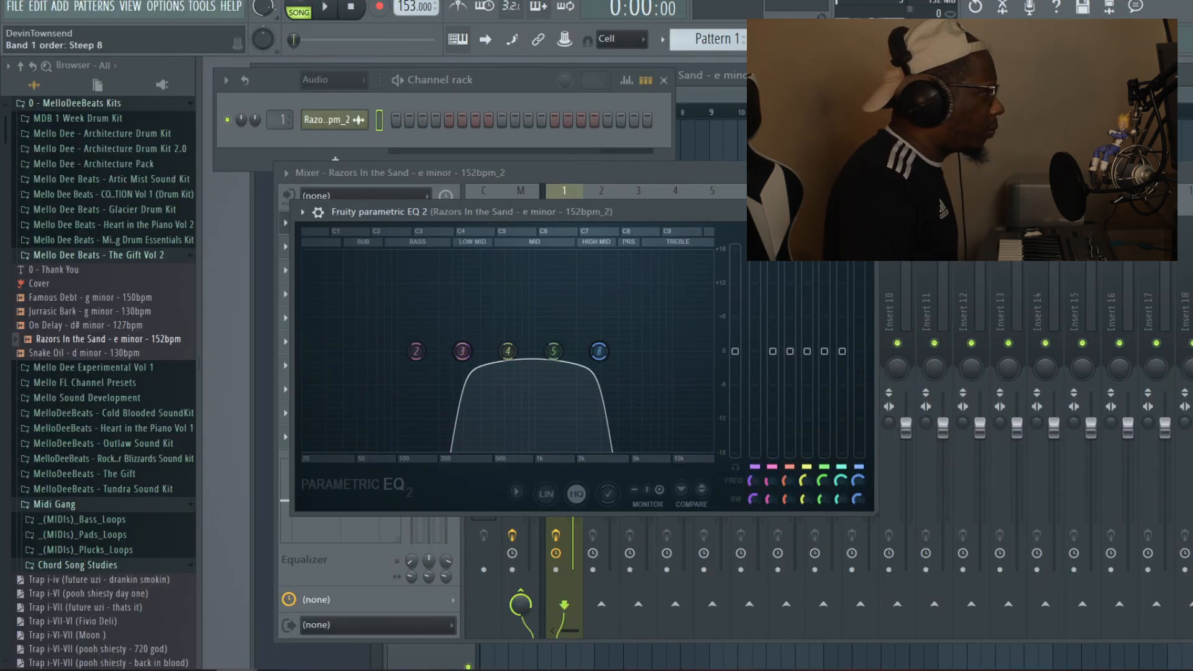
key("Escape")
key("space")
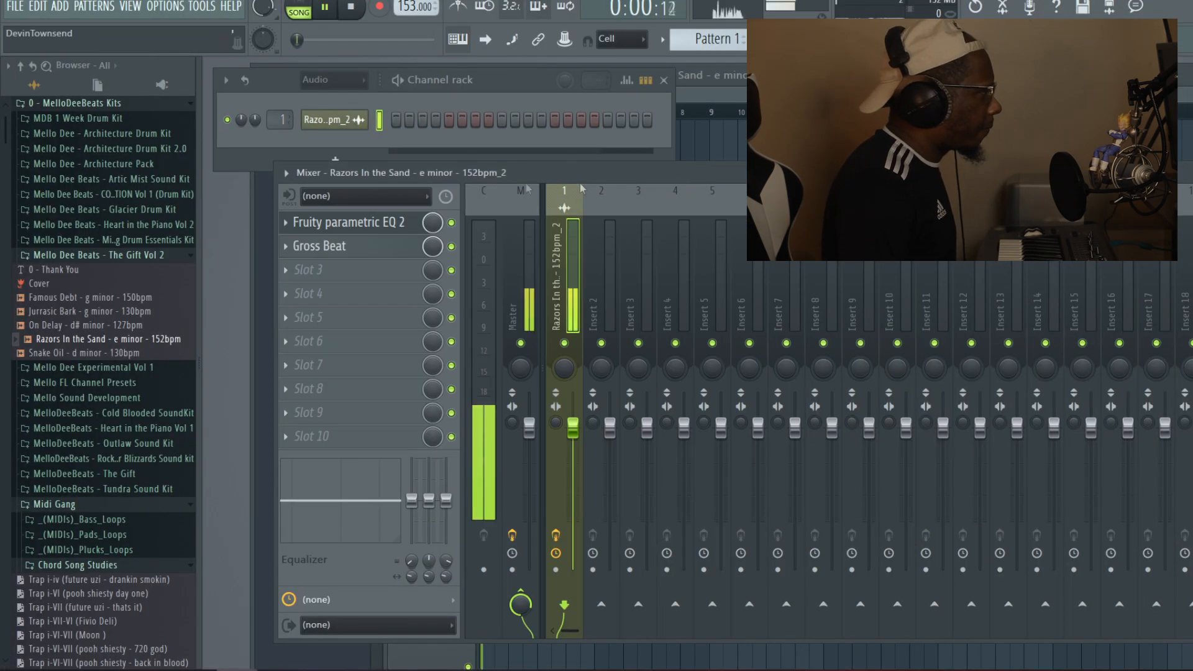
- Lower the time-stretching pitch of the Razors In the Sand sample
left_click(308, 244)
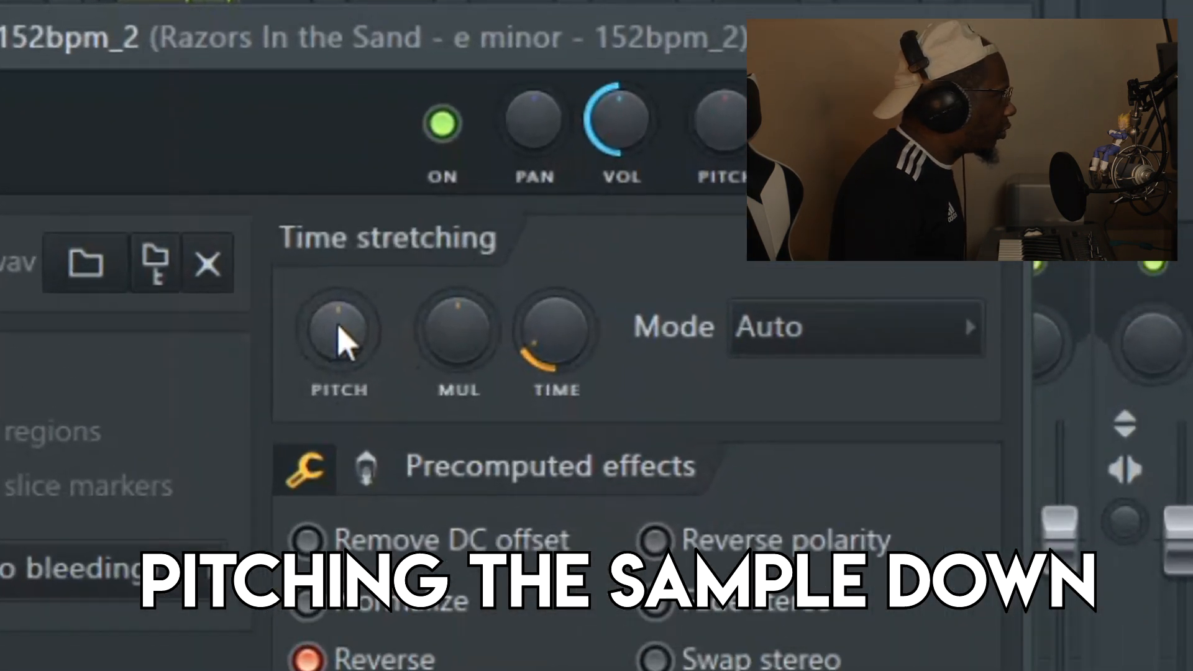
left_click_drag(268, 257, 268, 274)
left_click_drag(350, 342, 351, 354)
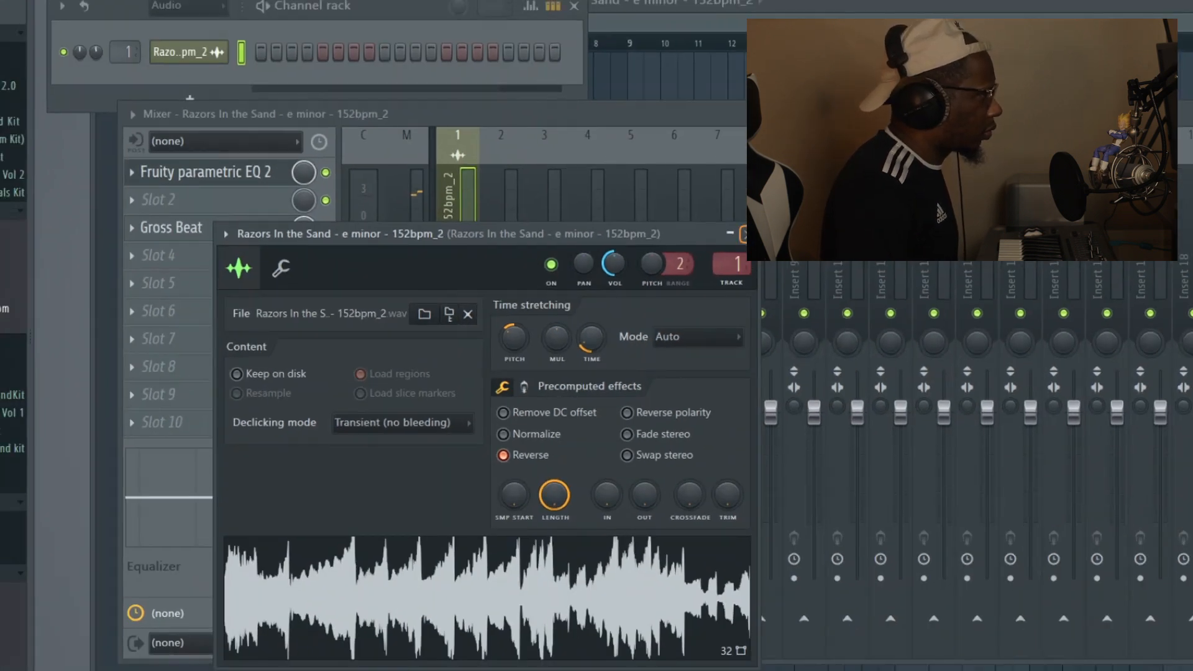
- Arm the Master mixer track for disk recording and render the arrangement to a wave file
left_click(745, 234)
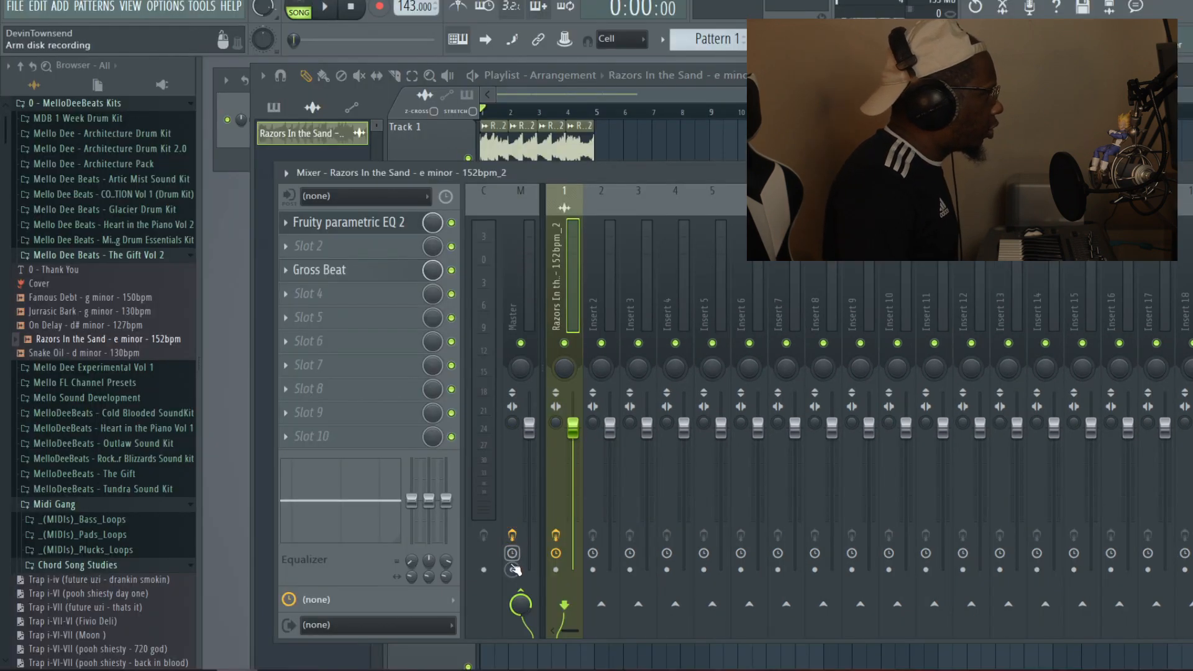
left_click(513, 568)
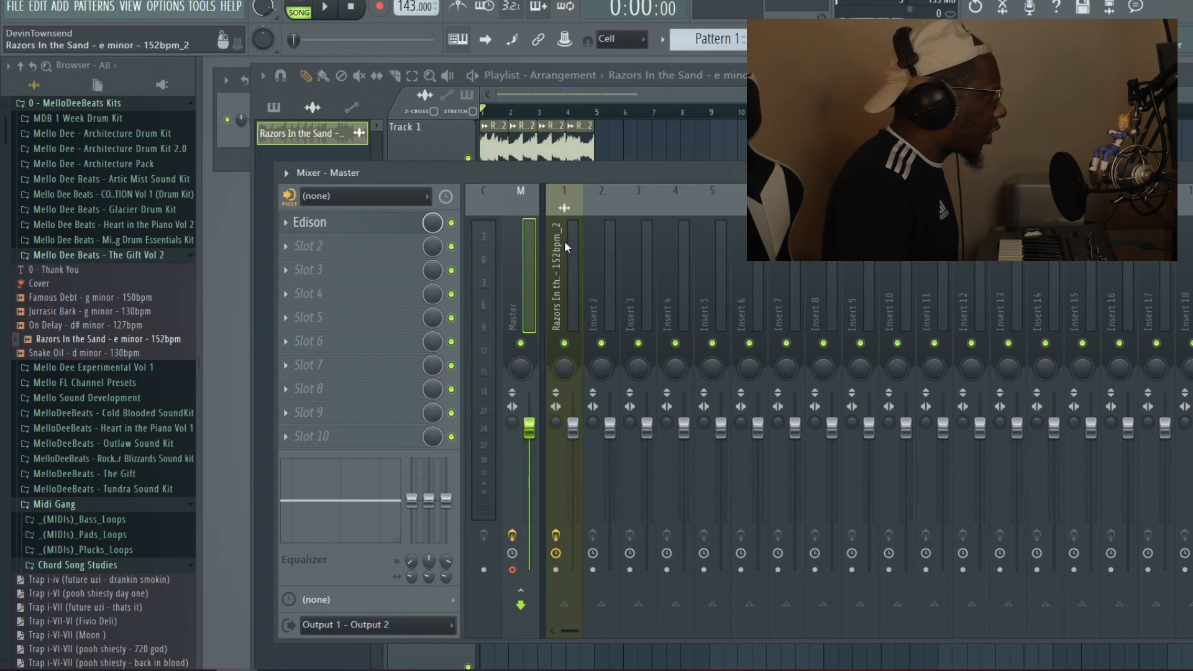
left_click(287, 175)
mouse_move(348, 170)
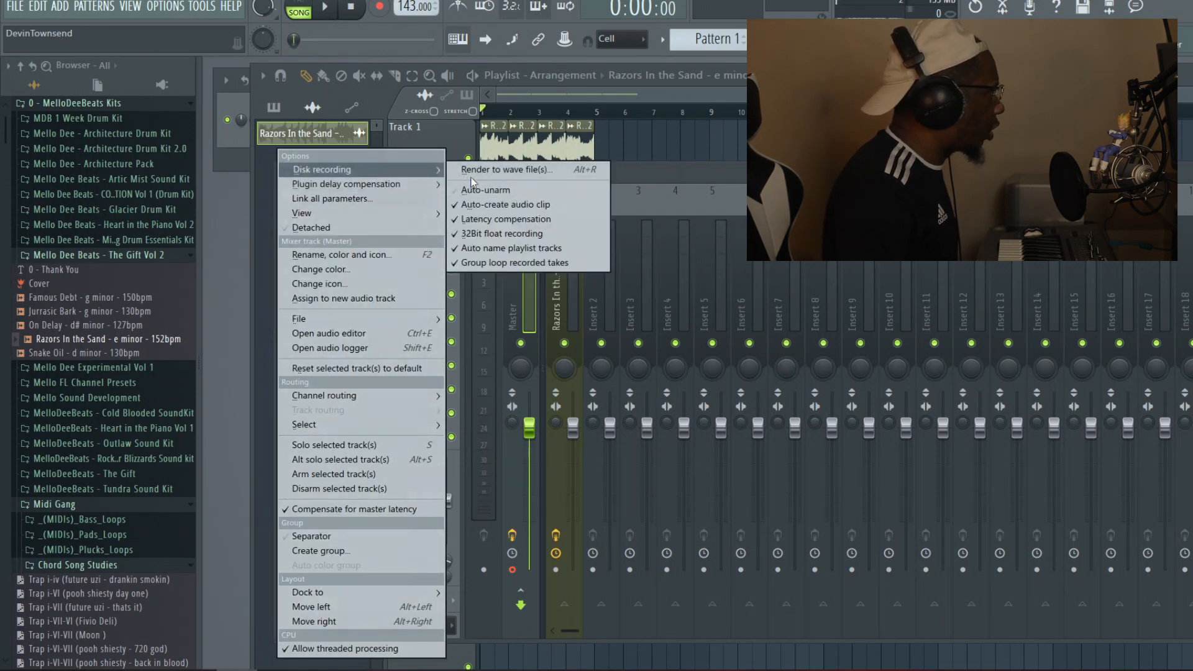
left_click(497, 170)
left_click(763, 479)
left_click(471, 154)
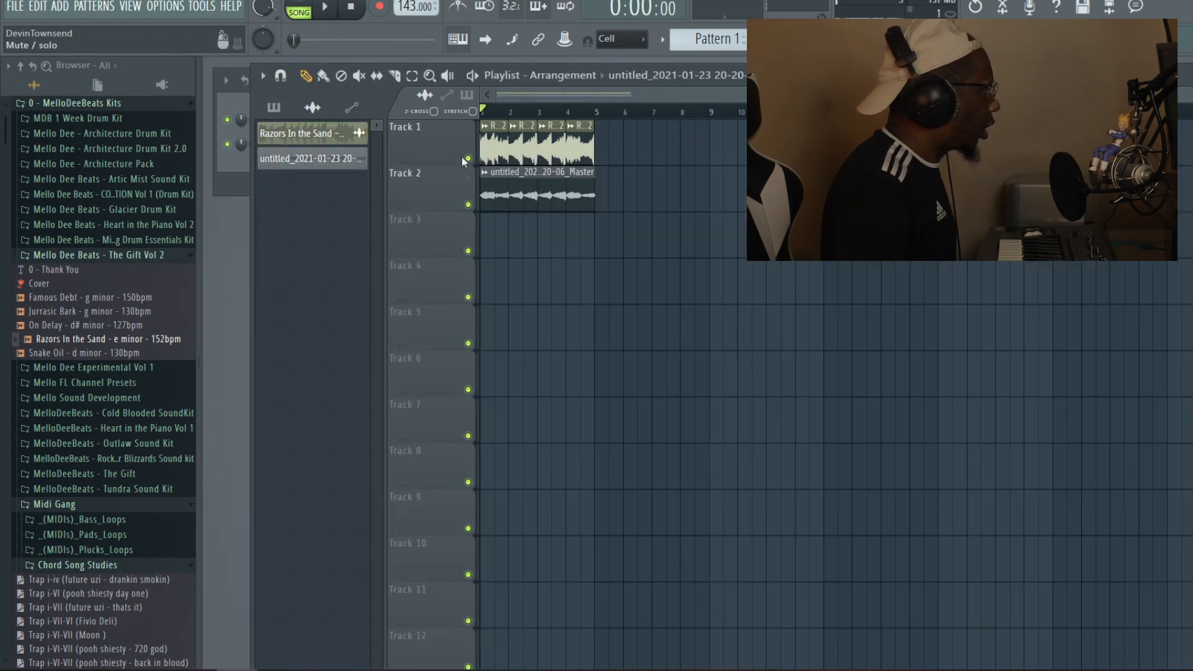
right_click(581, 148)
right_click(553, 148)
right_click(524, 147)
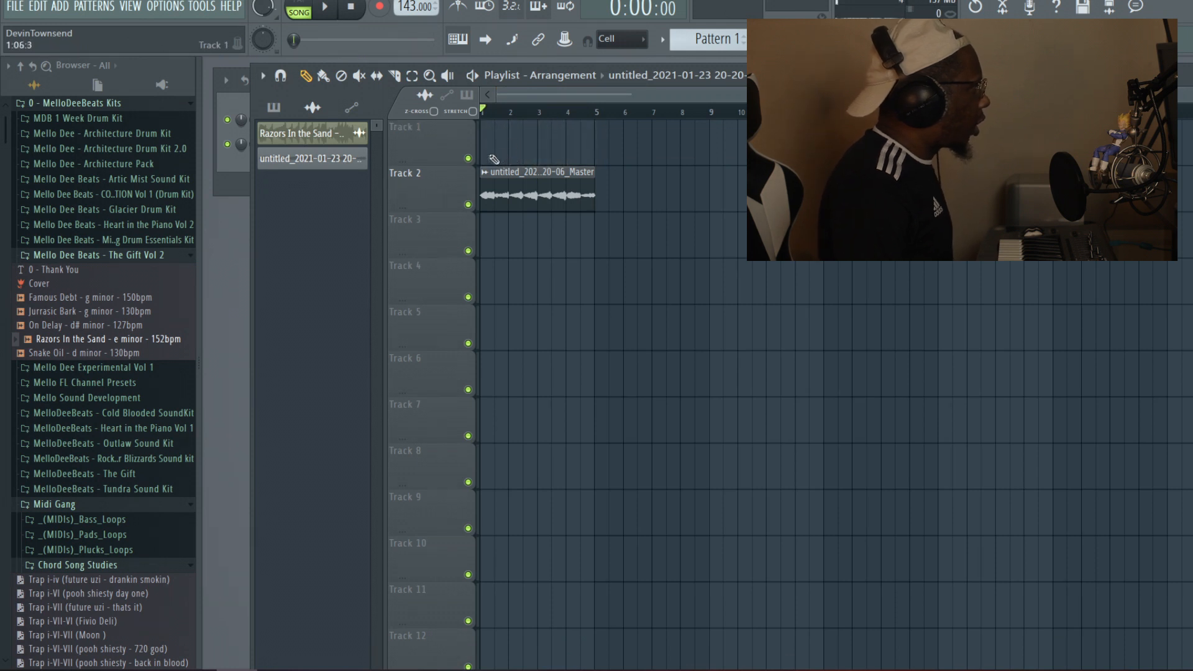
key("ctrl+z")
- Mute Track 1 in the playlist and switch off the EQ and Gross Beat effects on the original sample's mixer track
left_click(468, 158)
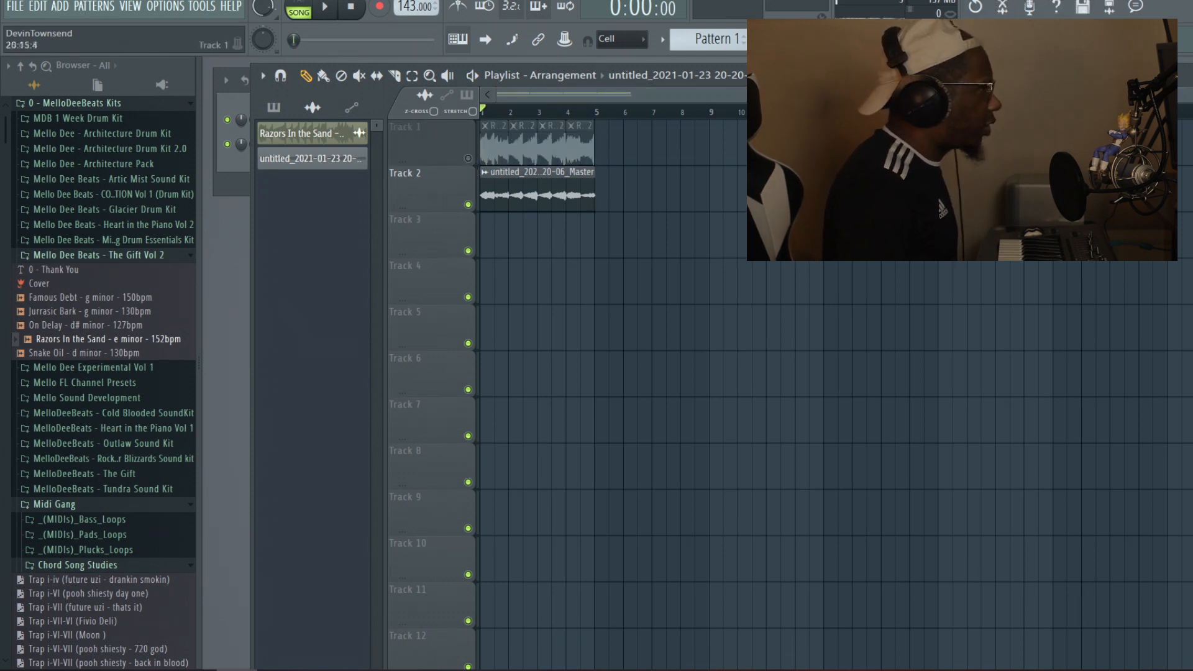
key("F9")
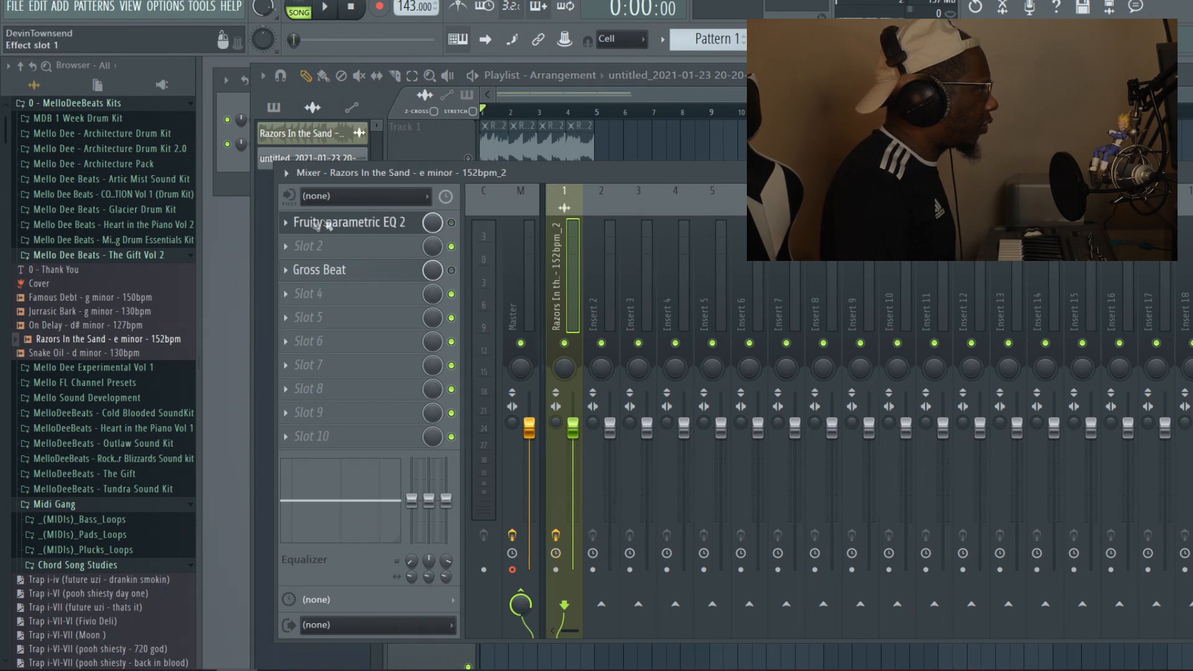
key("F9")
key("space")
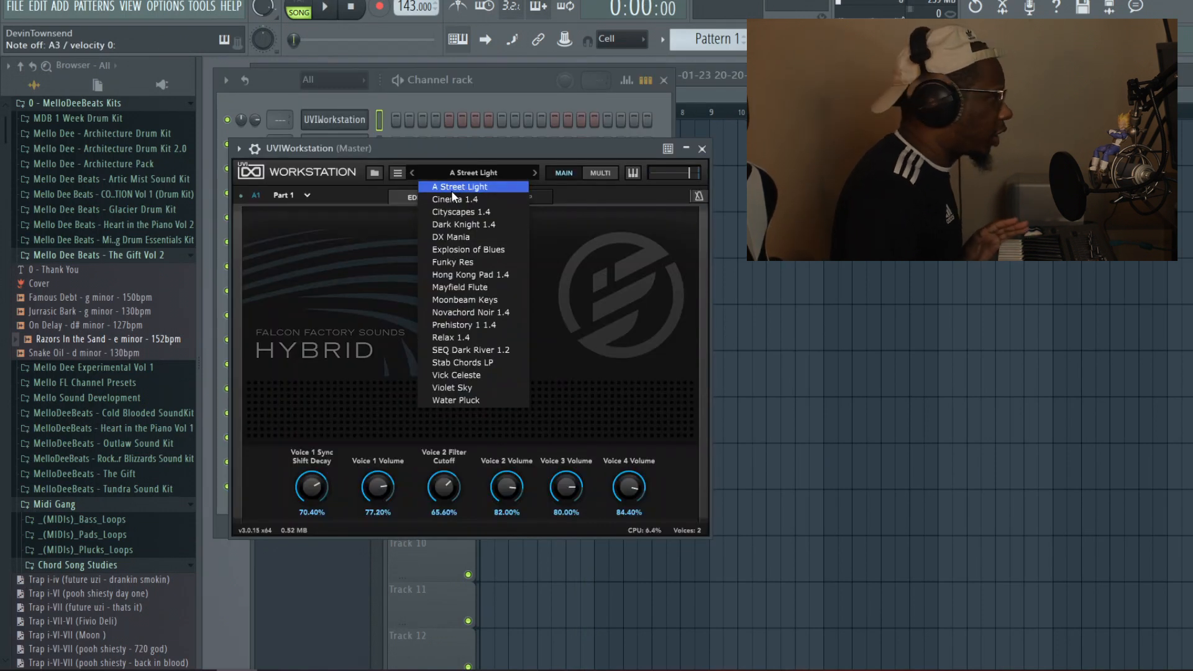
- Load the KWS-Dimensional Key preset in UVIWorkstation and record a four-bar melody into its piano roll
left_click(446, 165)
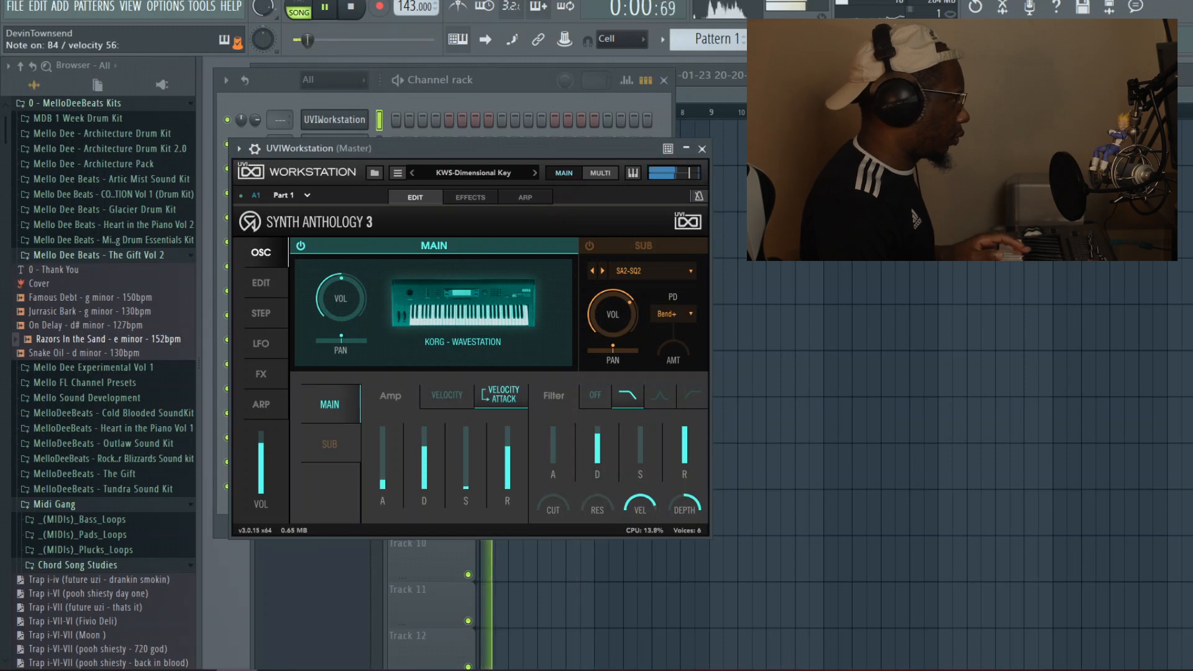
left_click(443, 108)
right_click(353, 133)
left_click(398, 118)
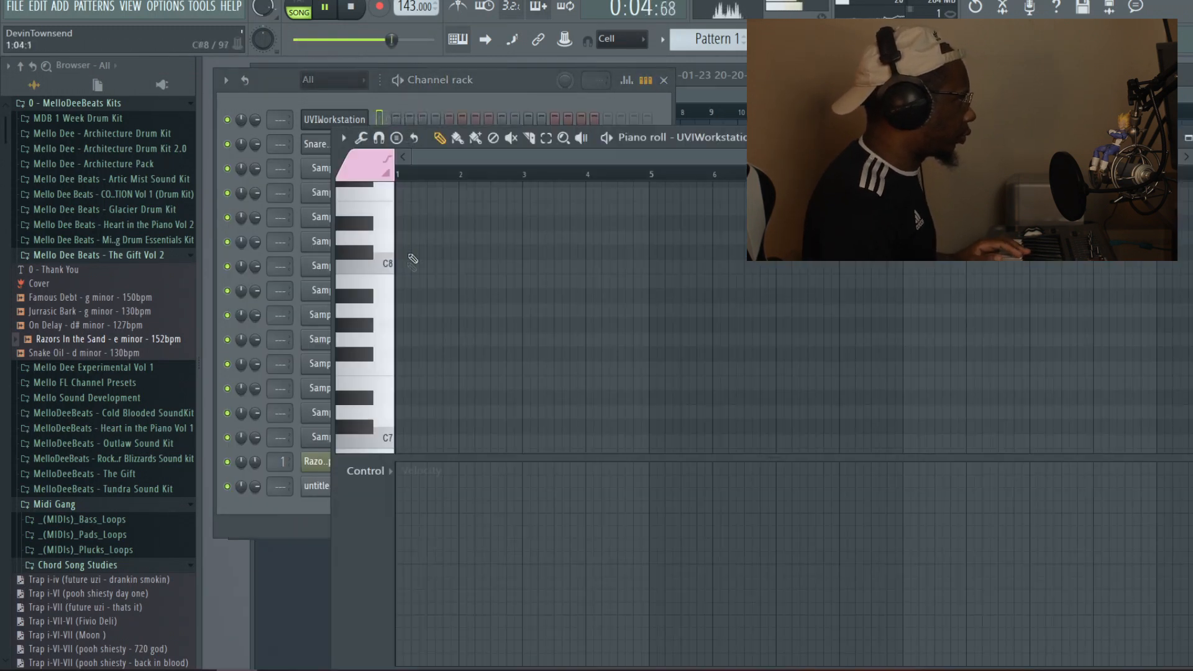
scroll(392, 261, "down", 5)
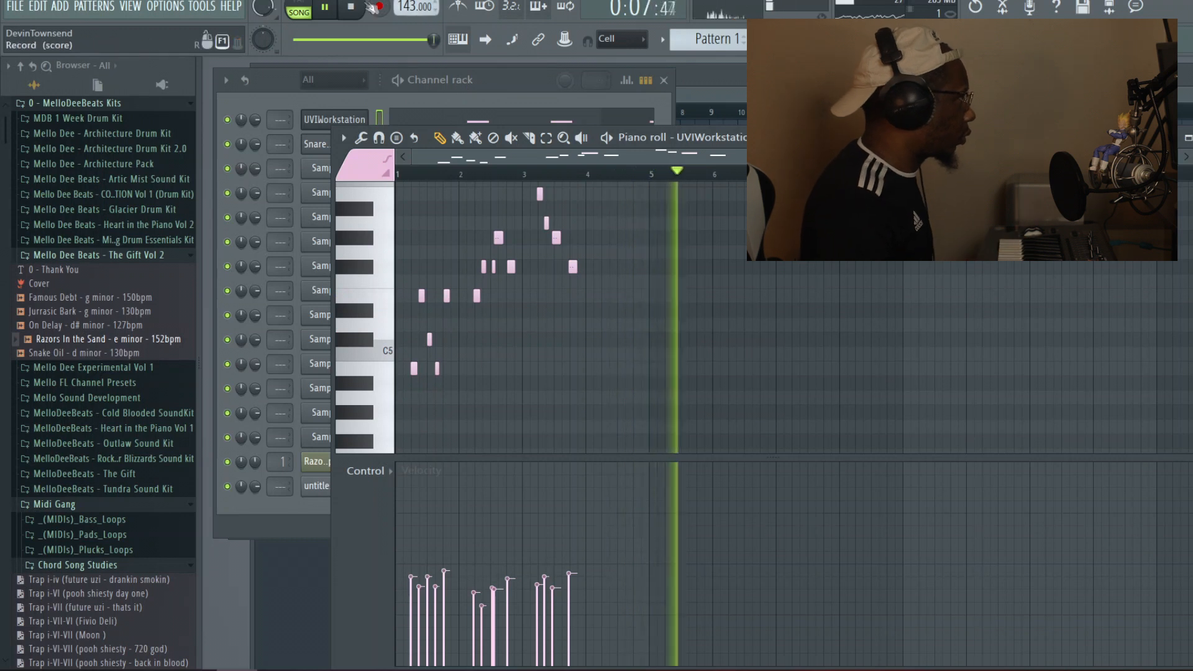
left_click(356, 7)
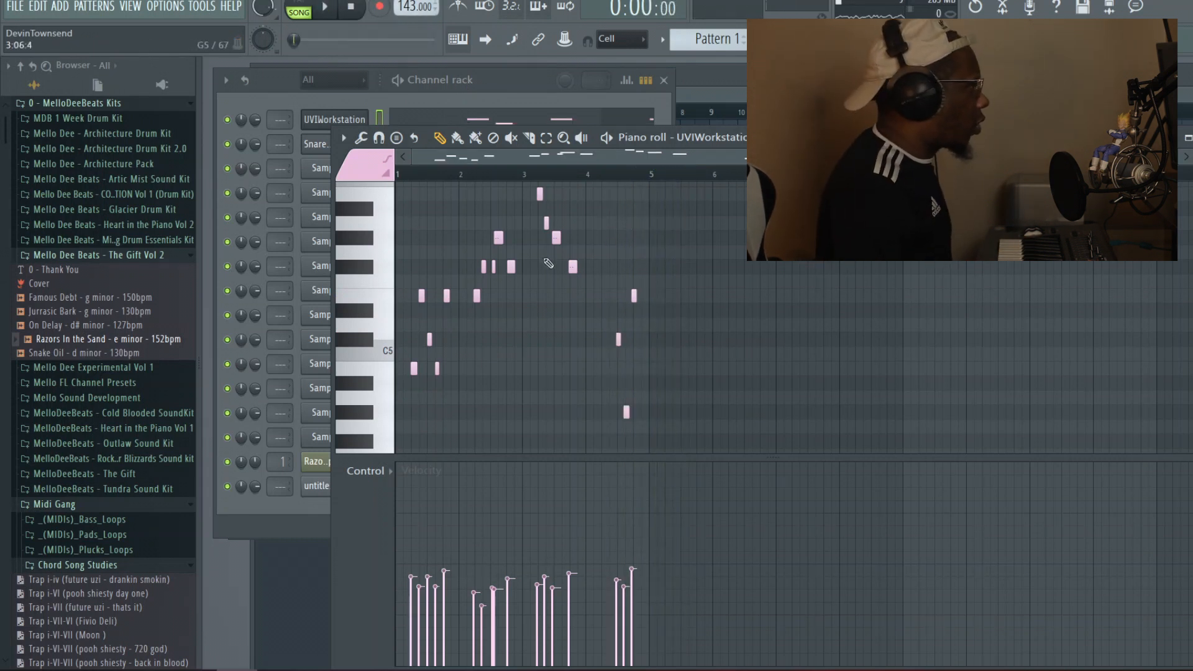
left_click_drag(1183, 158, 764, 158)
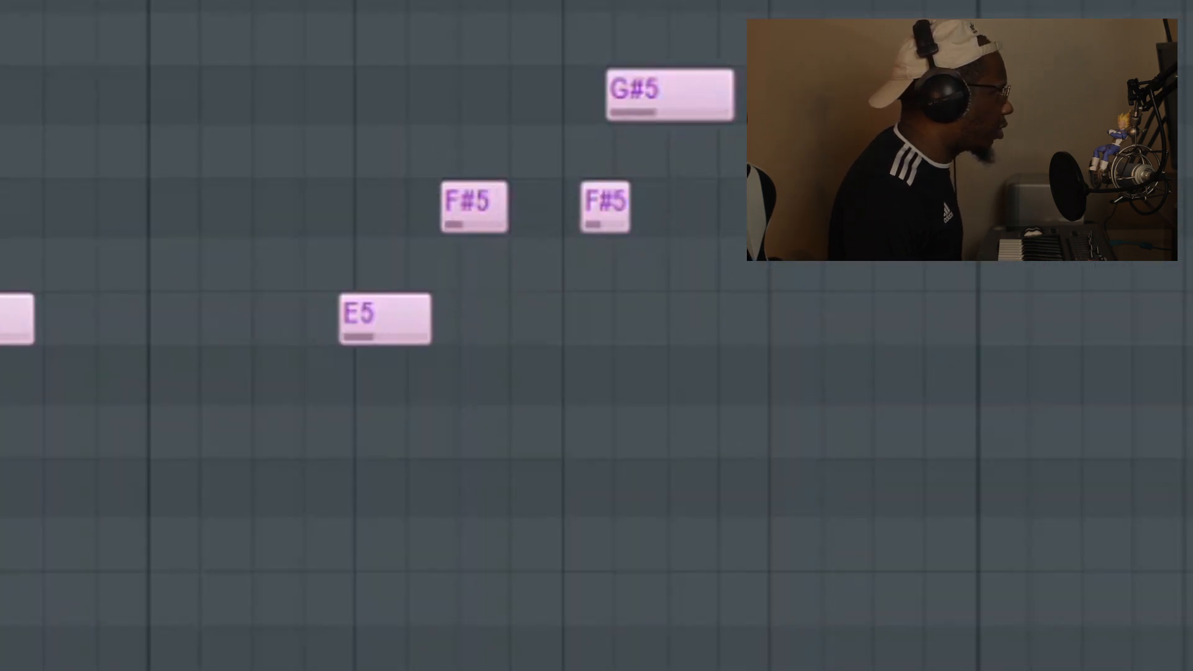
left_click_drag(2, 14, 397, 668)
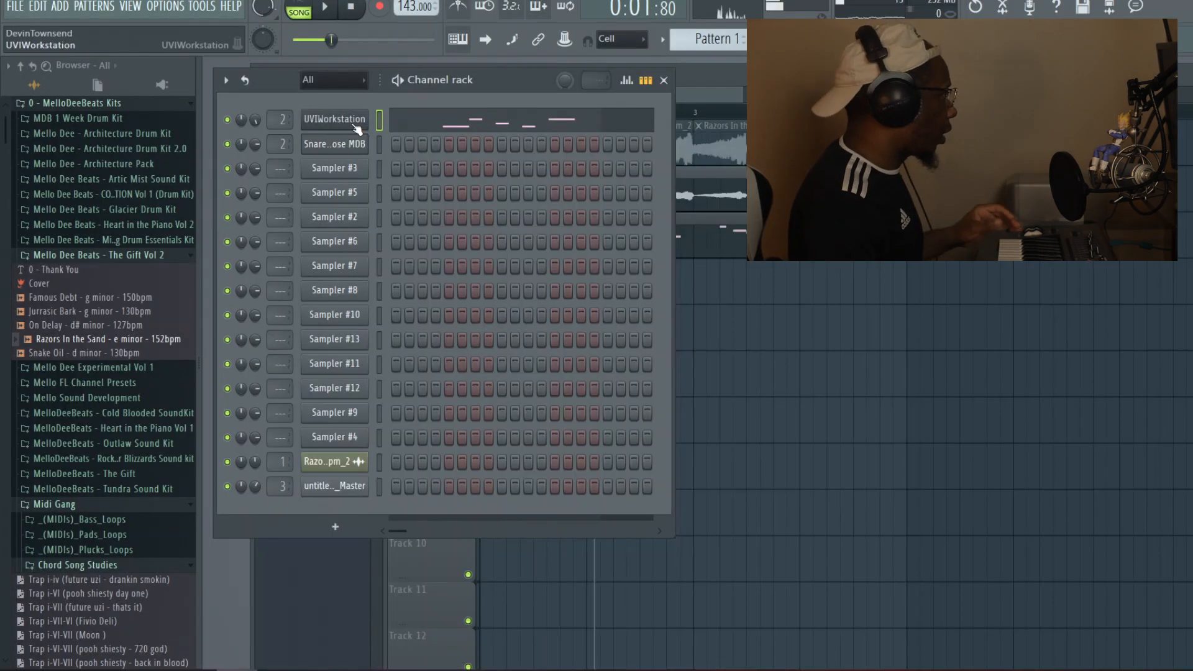
- Audition other Synth Anthology 3 key presets in UVIWorkstation for the melody, including KWS-Fusion Soft Key
left_click(334, 118)
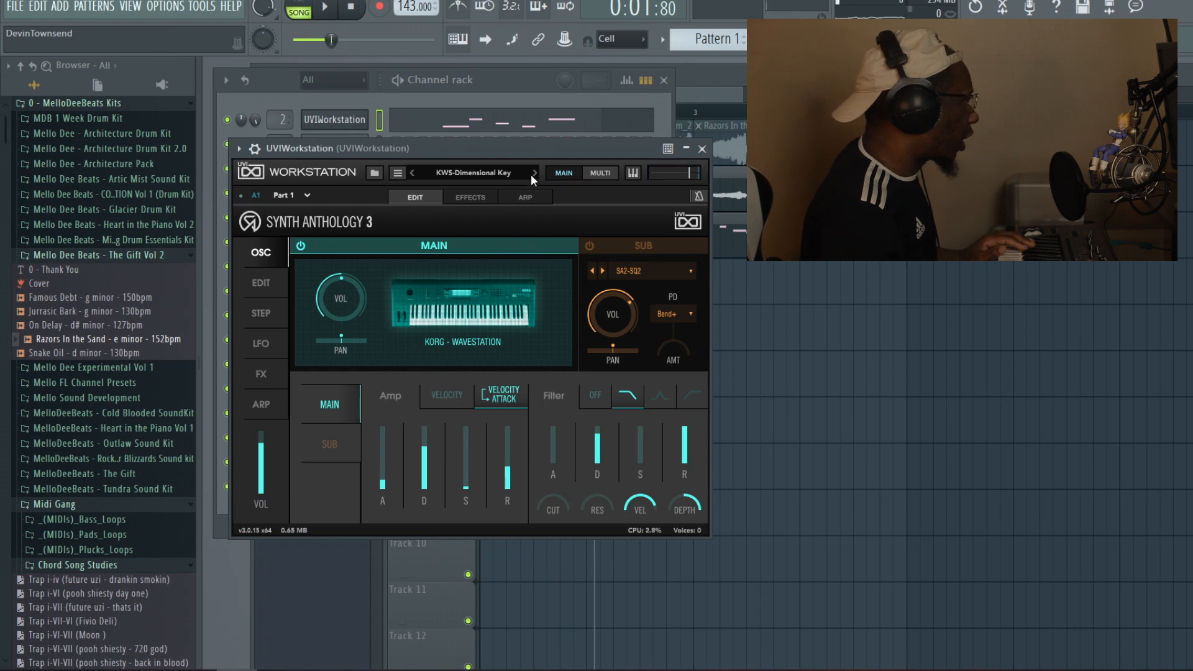
left_click(473, 172)
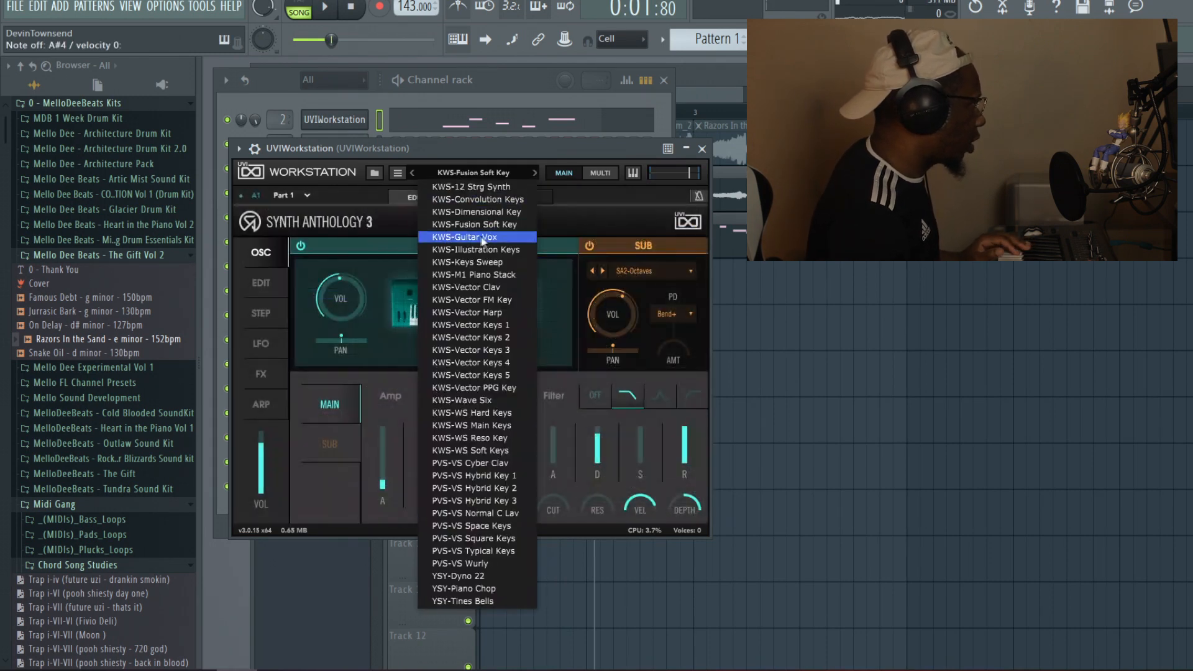
left_click(463, 170)
left_click(463, 171)
left_click(593, 213)
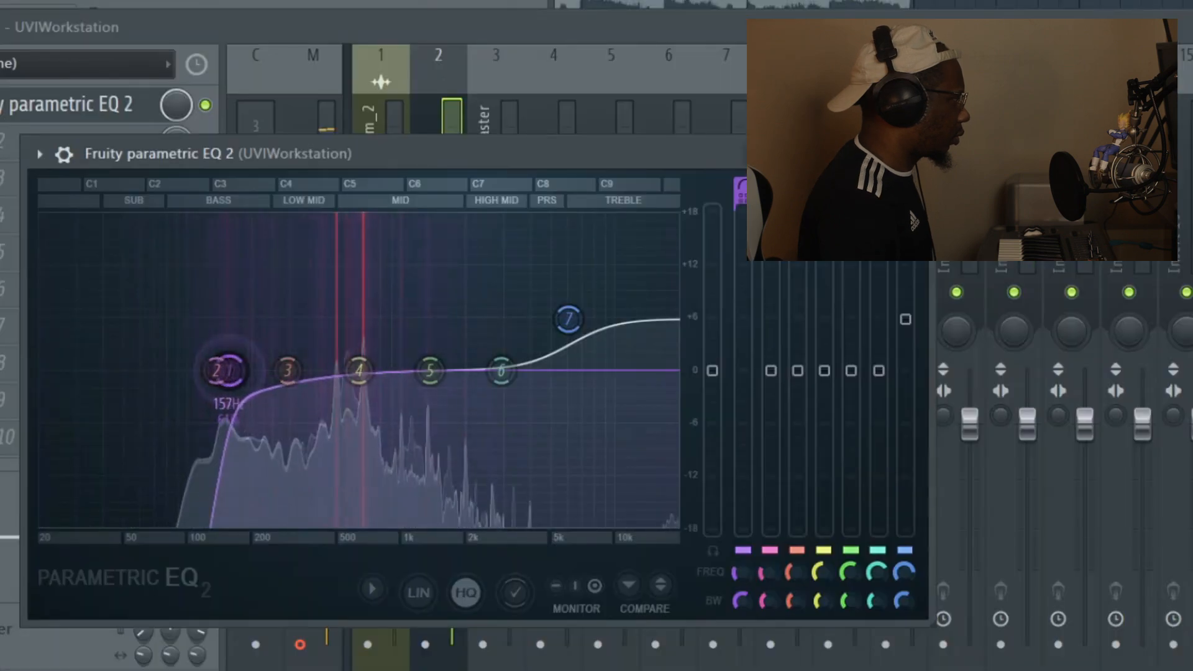
- Shape the UVIWorkstation track's EQ by raising the low cut slightly, flattening band 7 and boosting band 5 around 874 Hz
left_click_drag(230, 370, 239, 370)
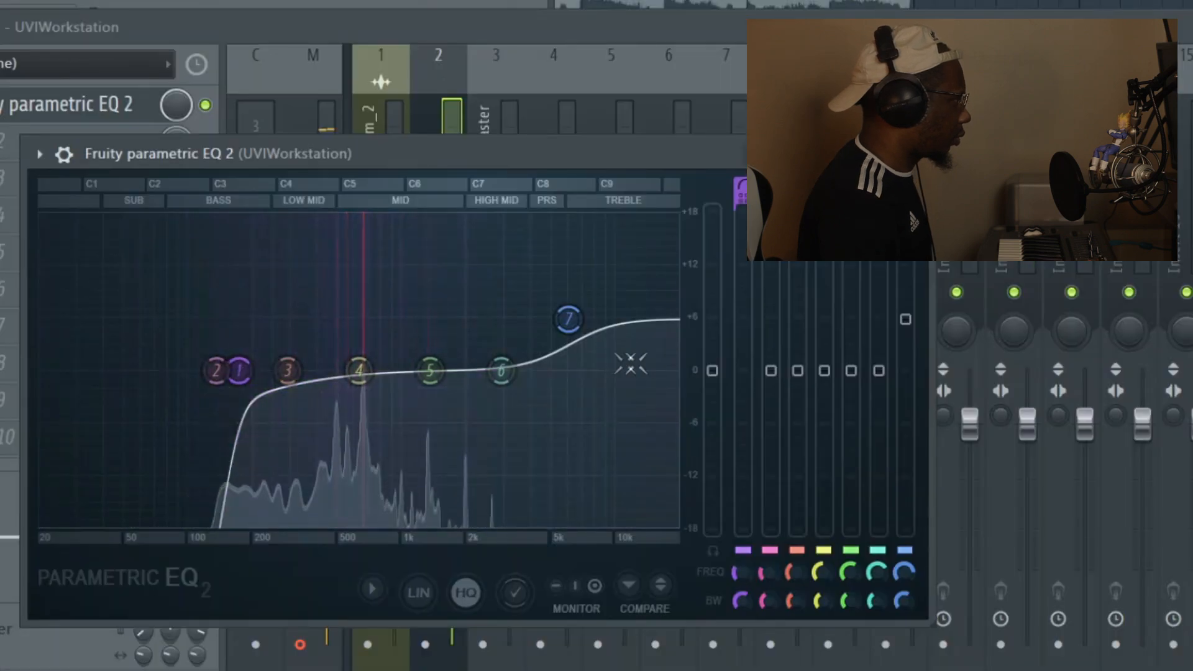
left_click_drag(574, 323, 582, 333)
right_click(584, 335)
left_click(615, 356)
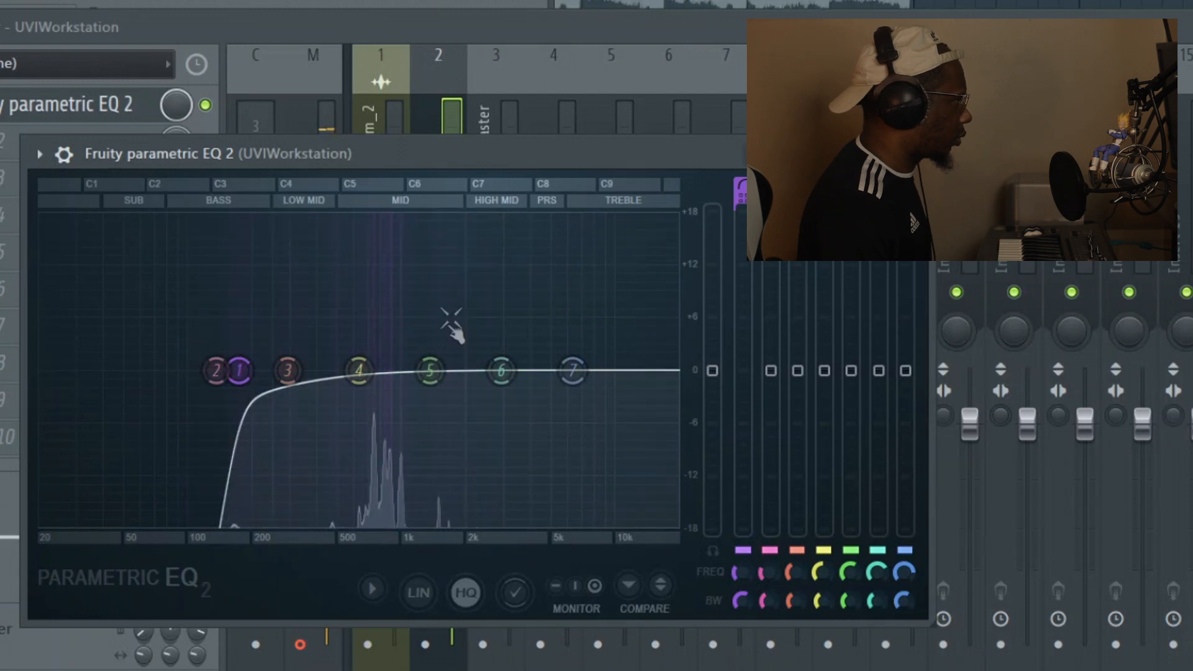
left_click_drag(431, 371, 389, 311)
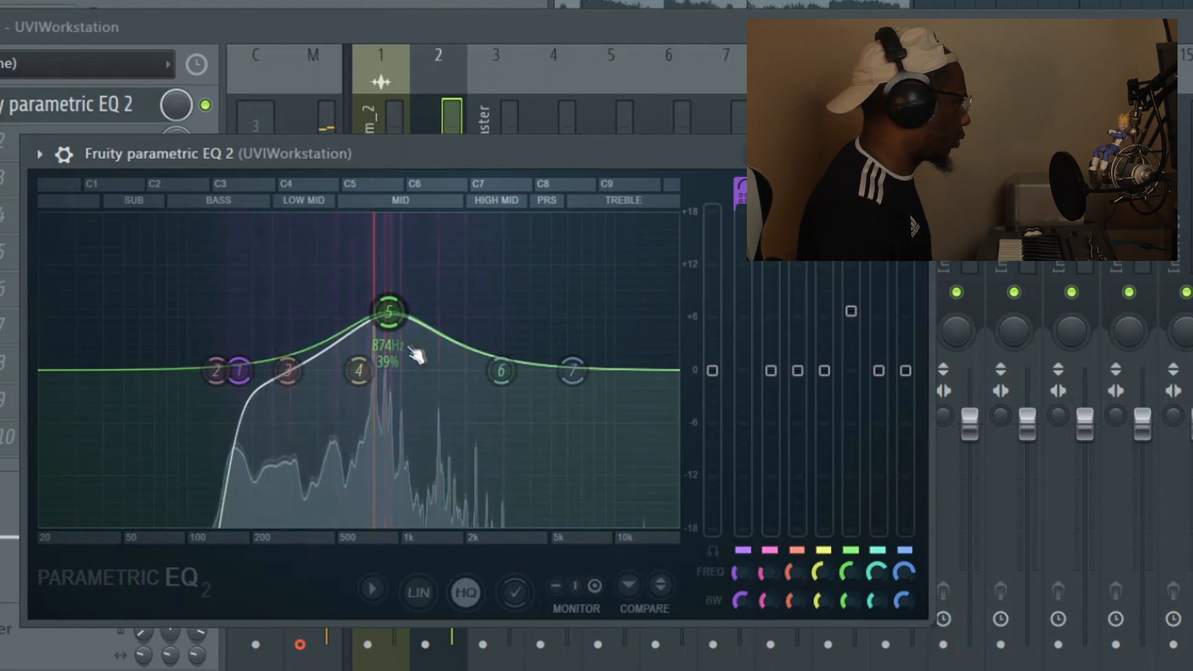
- Transpose the whole UVIWorkstation melody up one octave so that it starts on B6
key("F7")
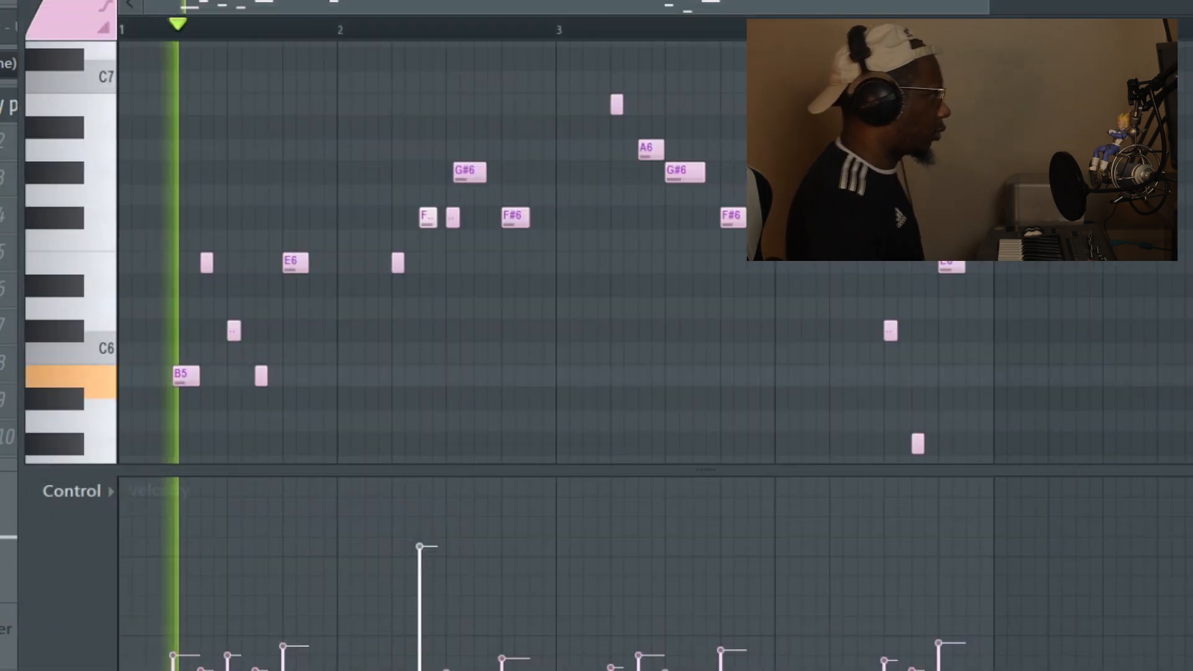
key("ctrl+Up")
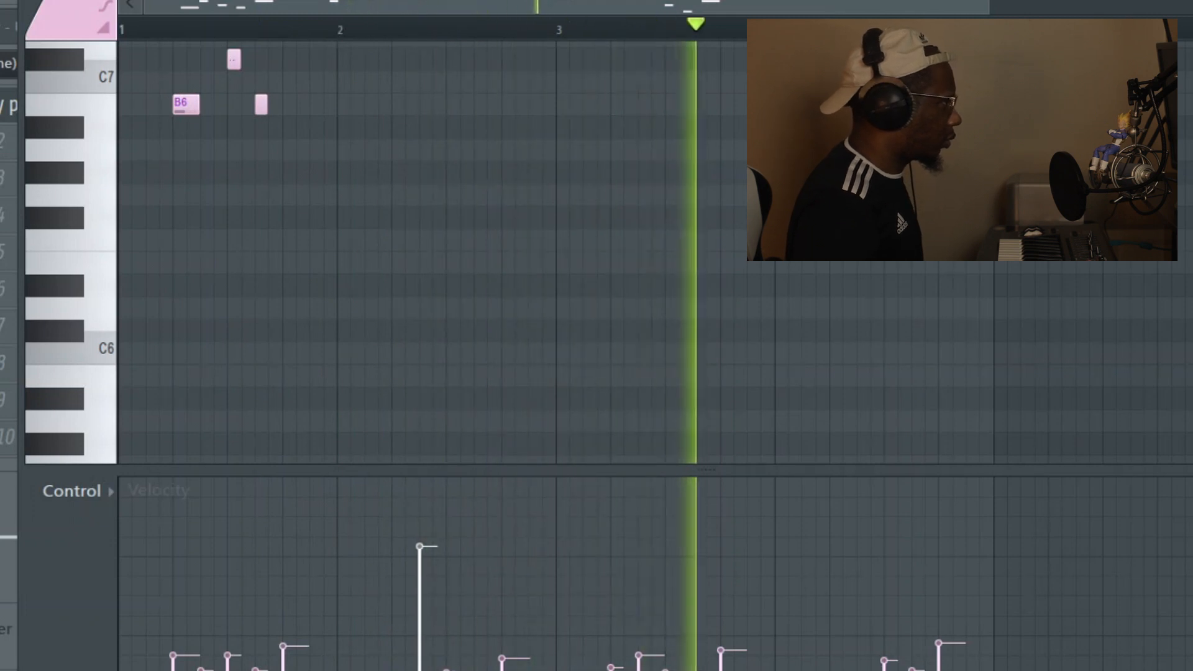
- Move the low cut band of the UVIWorkstation track's Fruity Parametric EQ 2 to a higher frequency and close the plugin
key("F9")
left_click(74, 104)
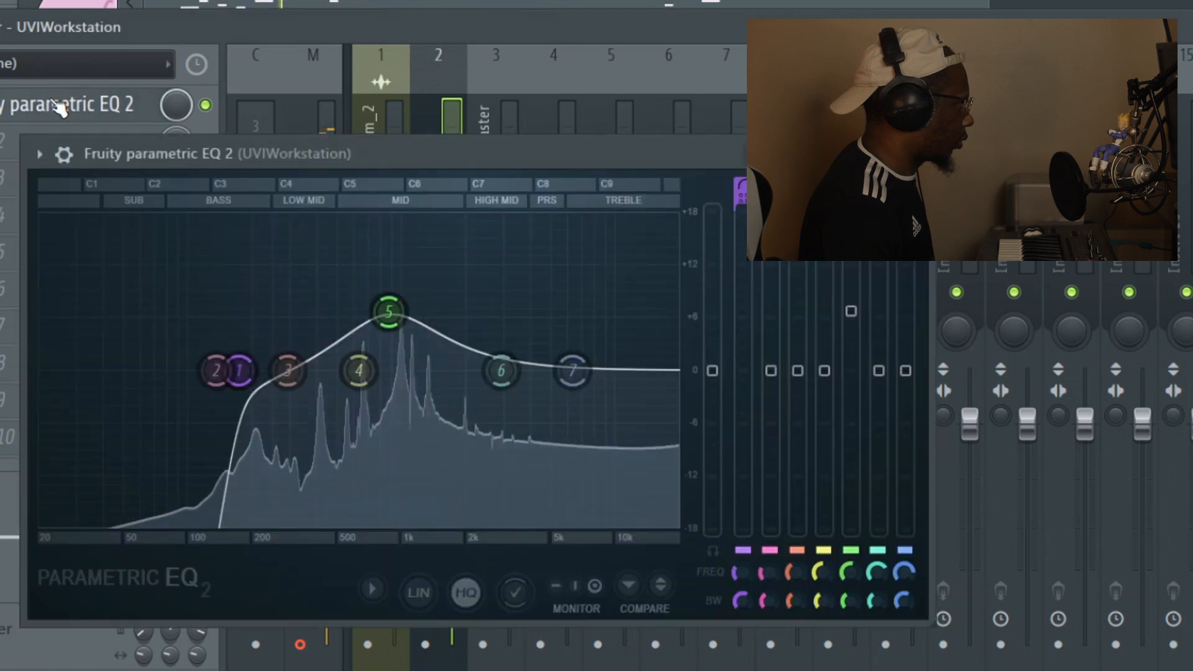
left_click_drag(254, 386, 405, 378)
key("Escape")
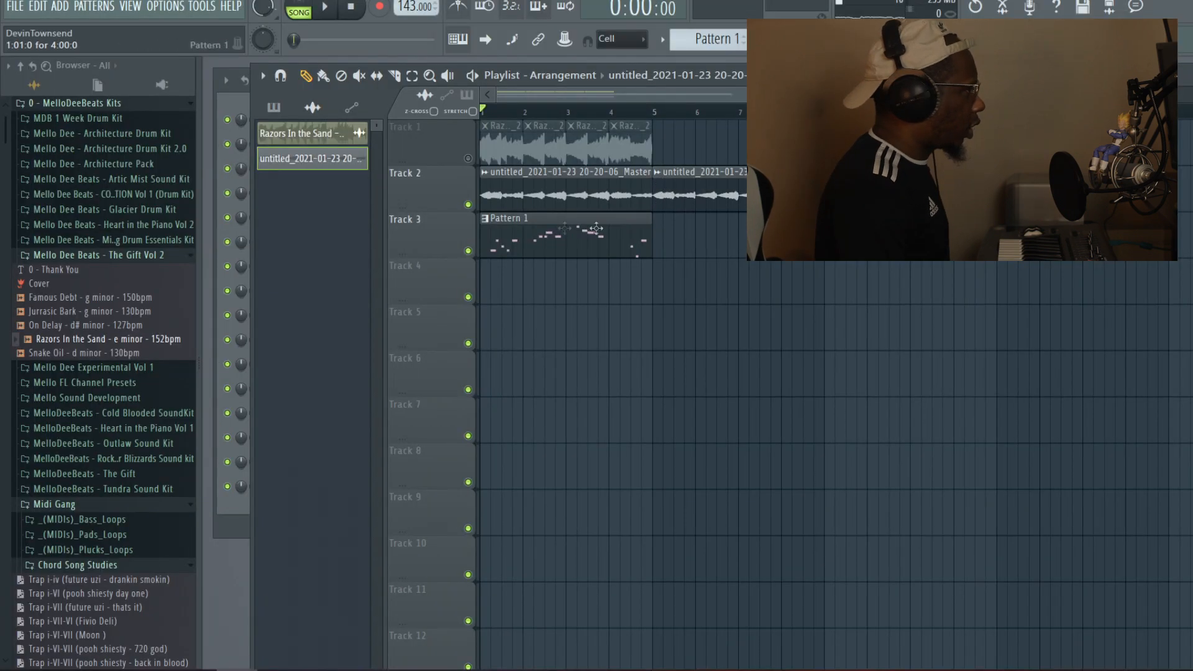
- Duplicate the four-bar melody in the UVIWorkstation piano roll so that it repeats in bars 5 to 8
left_click(242, 111)
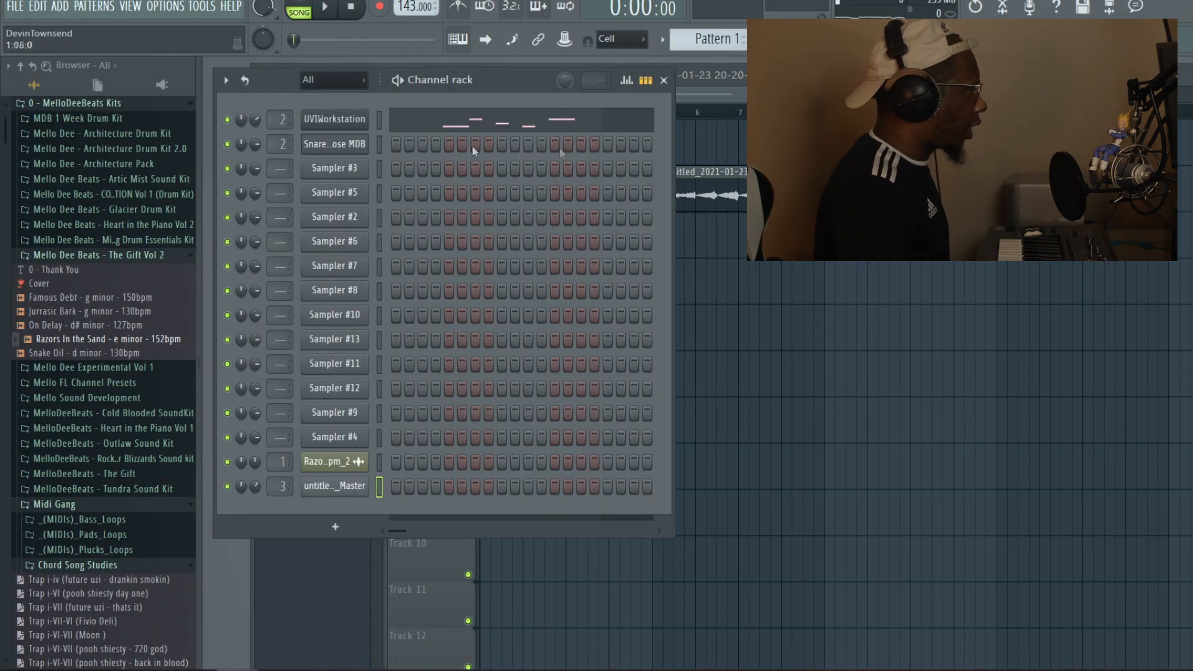
key("F5")
double_click(576, 237)
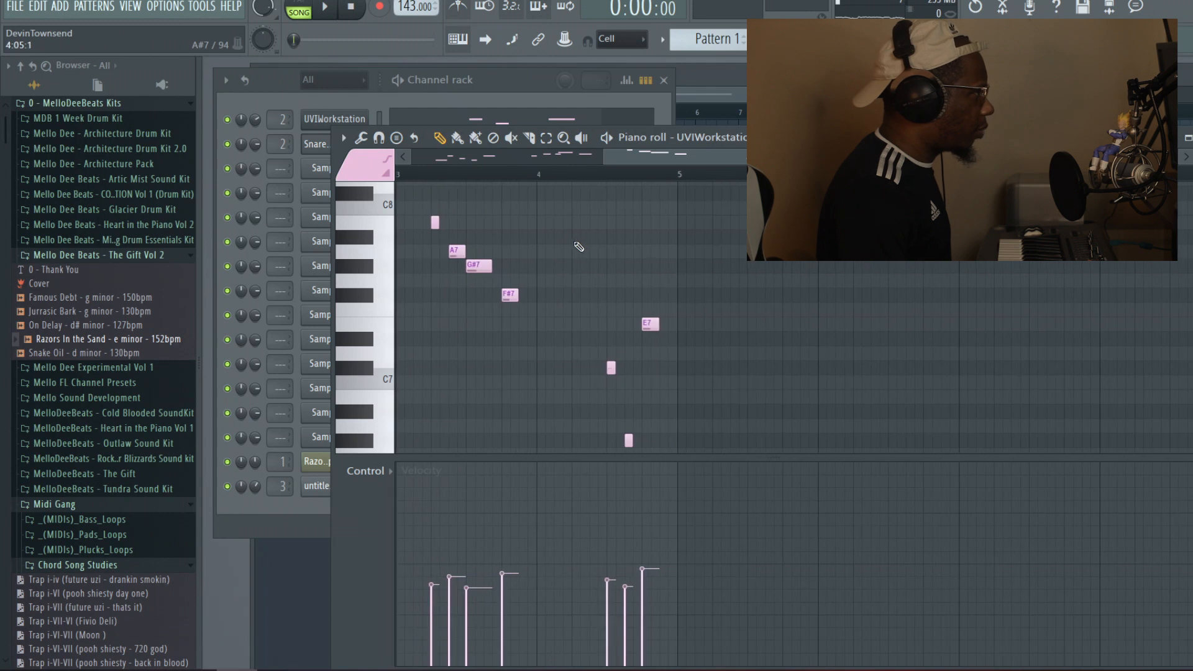
left_click_drag(667, 151, 427, 190)
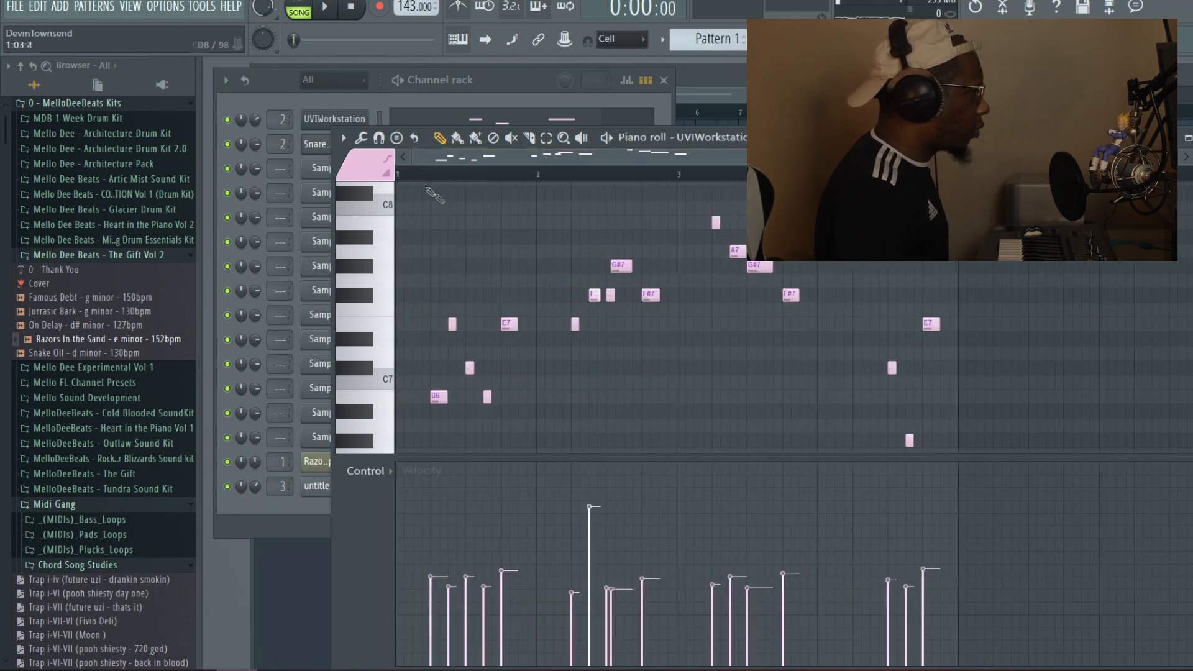
left_click_drag(650, 159, 1002, 160)
key("ctrl+b")
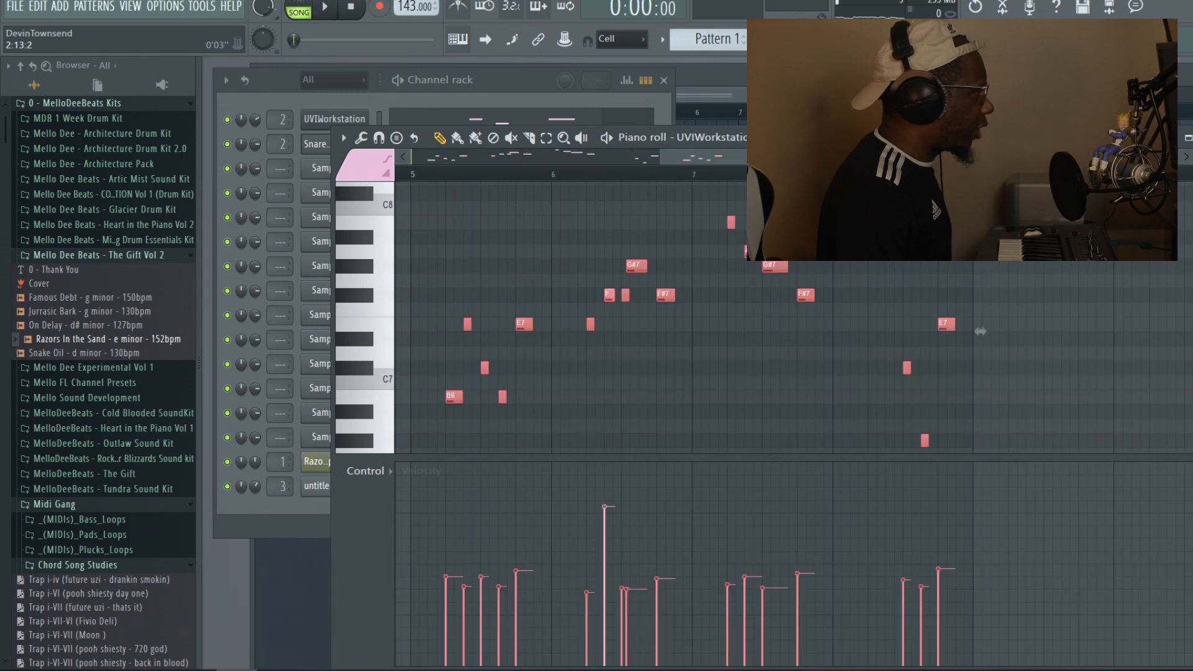
key("ctrl+d")
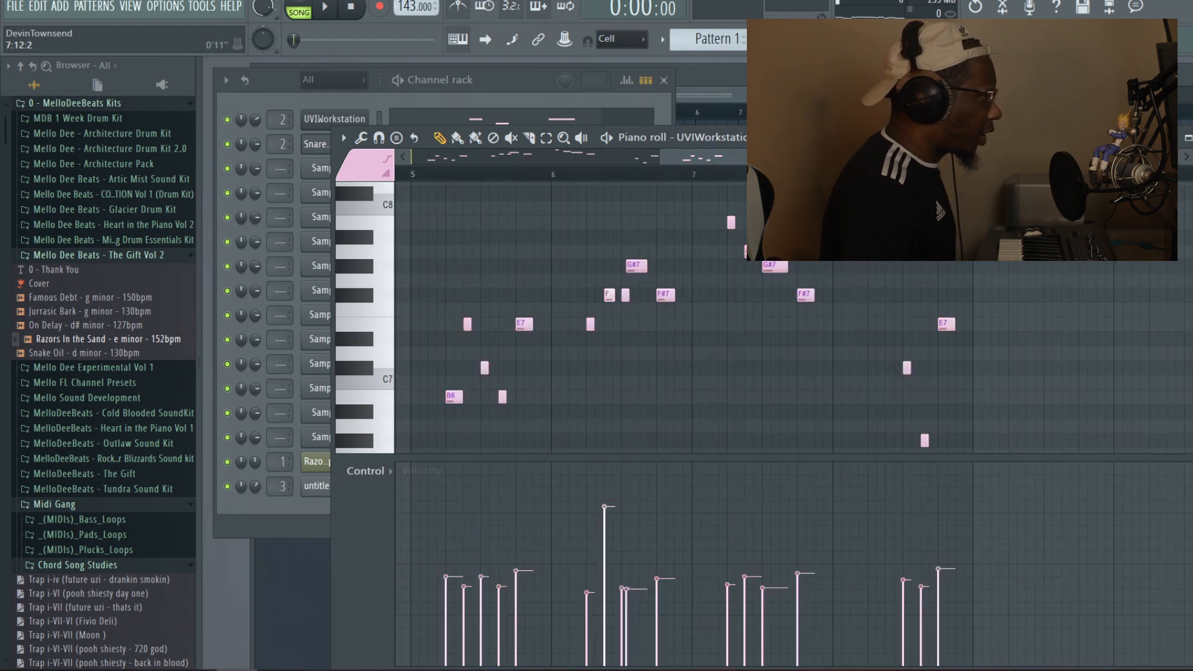
scroll(789, 373, "left", 1)
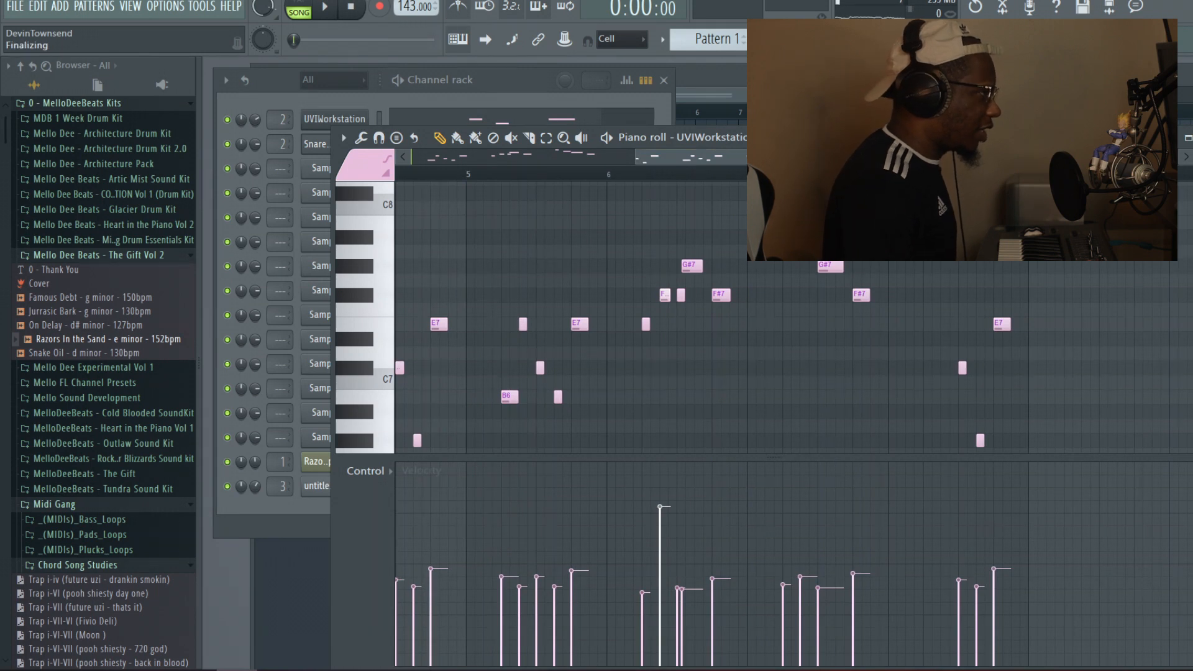
- Raise the first four notes of bar 6 in the repeated melody to G#7, B7, B7 and C#8, and play it back
mouse_move(682, 160)
left_mouse_down()
mouse_move(604, 162)
mouse_move(690, 159)
left_mouse_up()
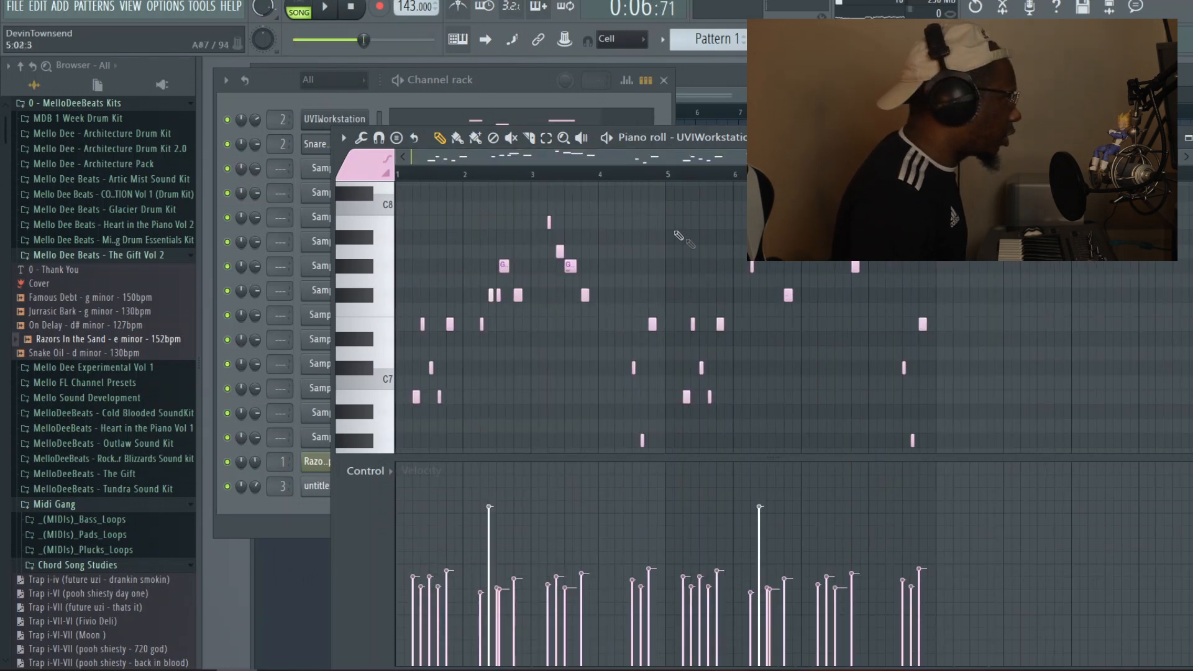
key("space")
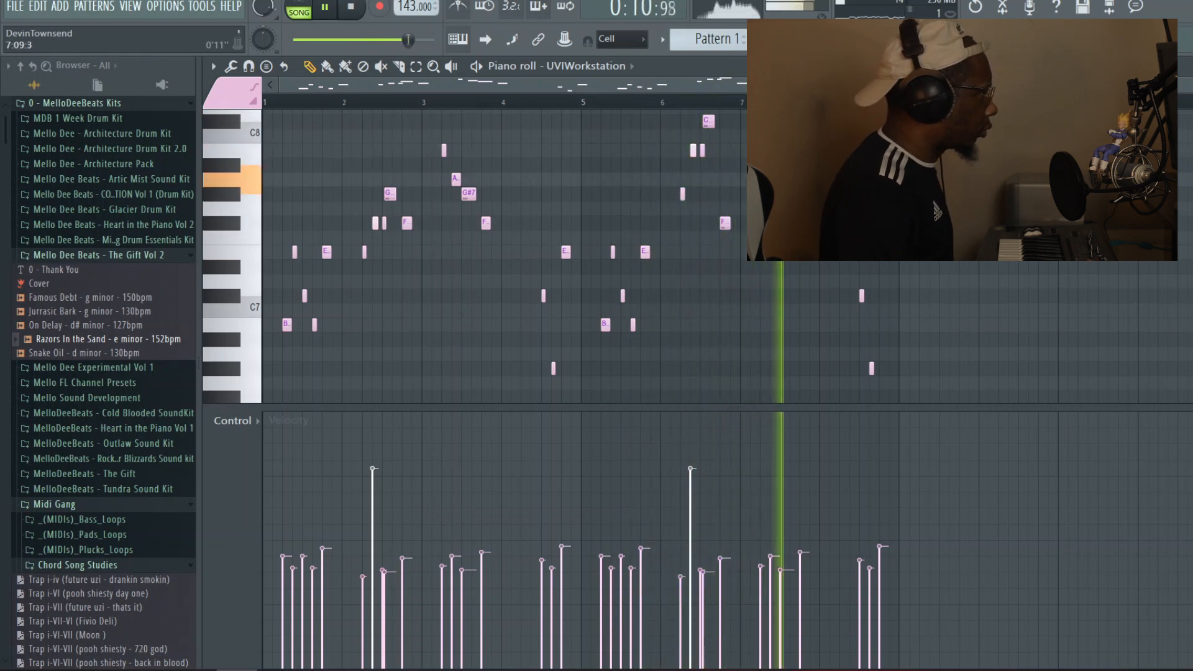
key("space")
key("Escape")
- Add RC-20 Retro Color with the Vintage VCR preset to the UVIWorkstation mixer track and turn off its Noise module
key("F9")
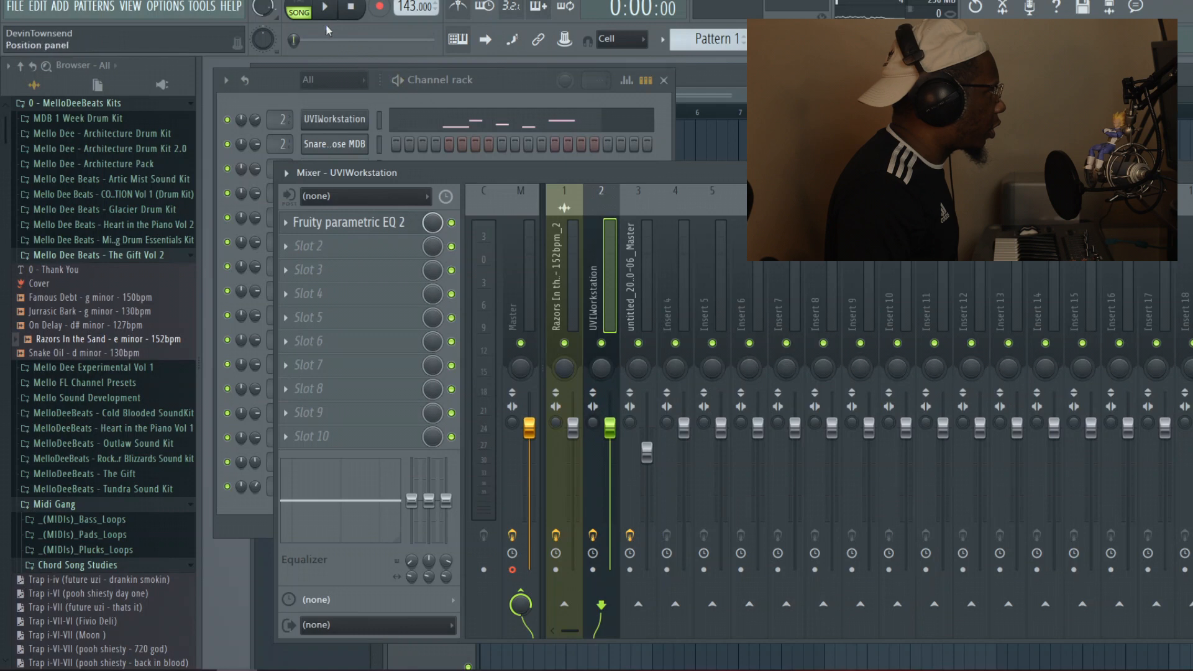
left_click(324, 7)
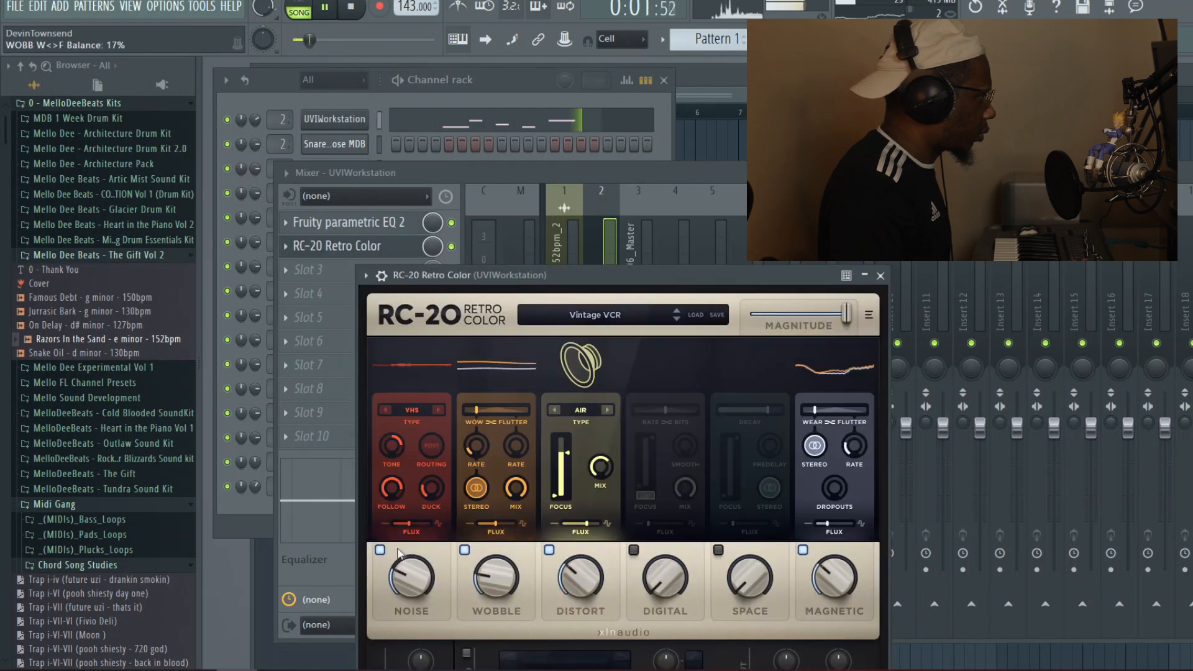
left_click(380, 550)
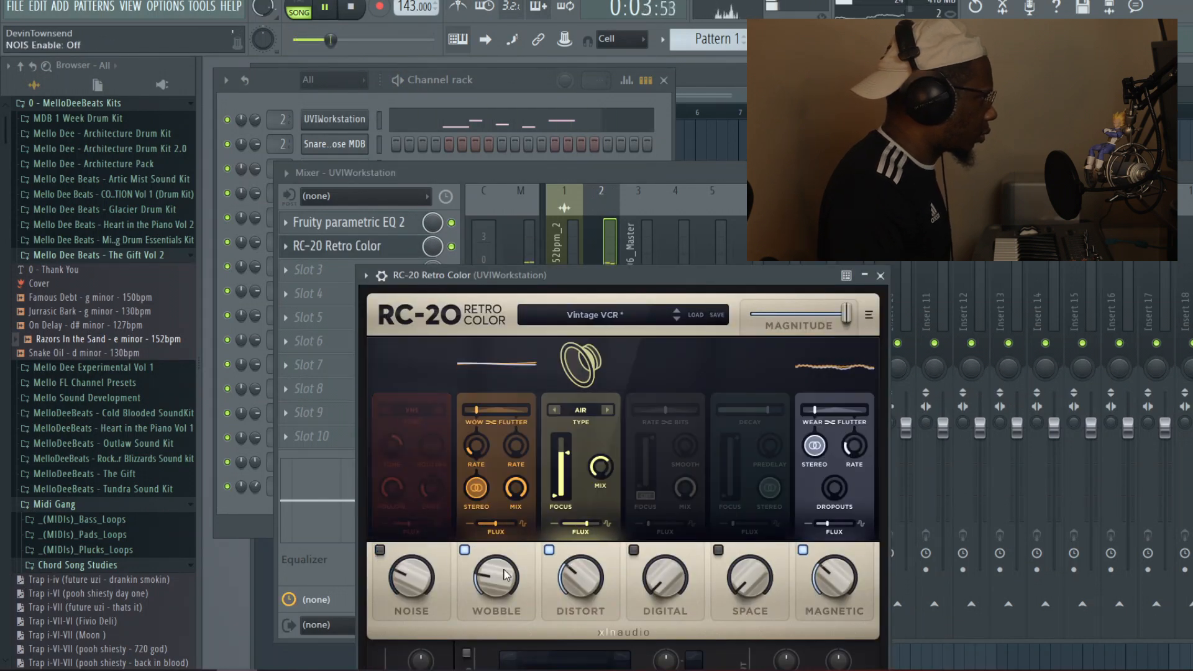
- Add a second UVIWorkstation instance, open its Synth Anthology 3 soundbank and step forward through the presets
mouse_move(477, 414)
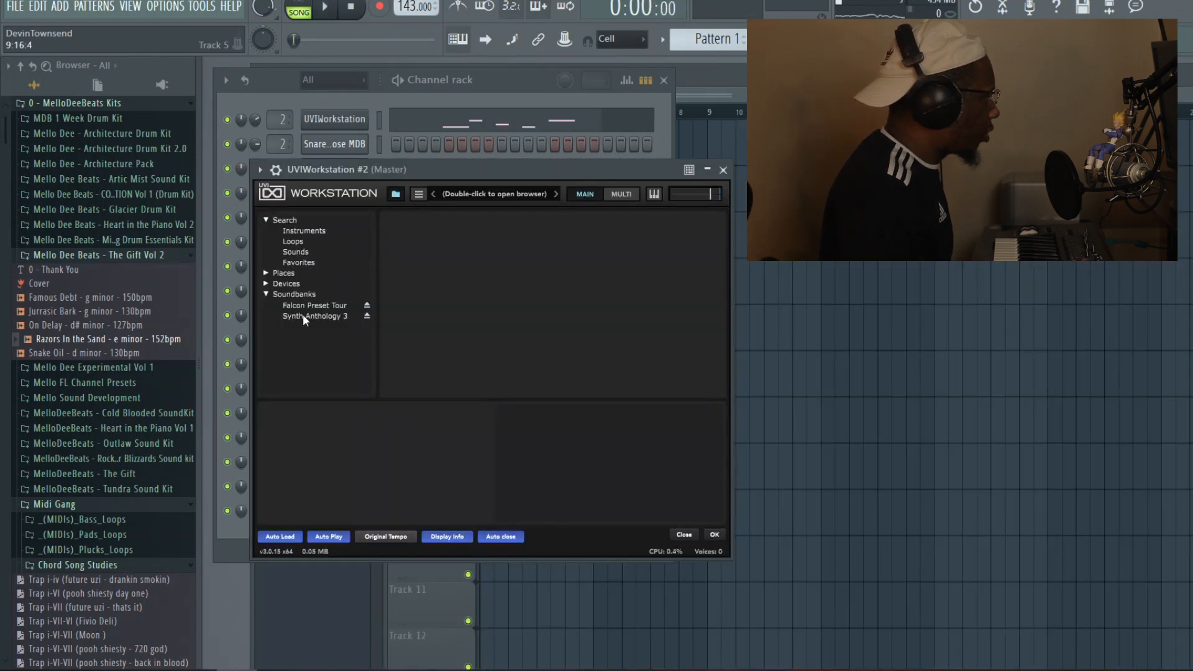
left_click(305, 315)
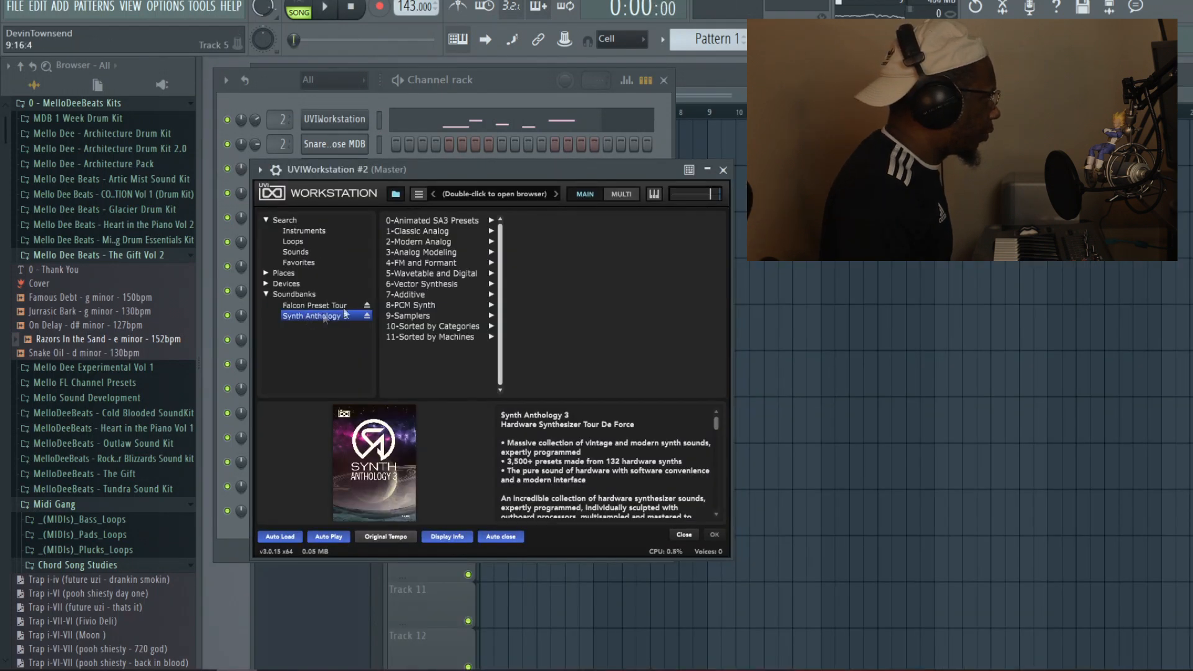
left_click(557, 194)
left_click(557, 194)
left_click(557, 194)
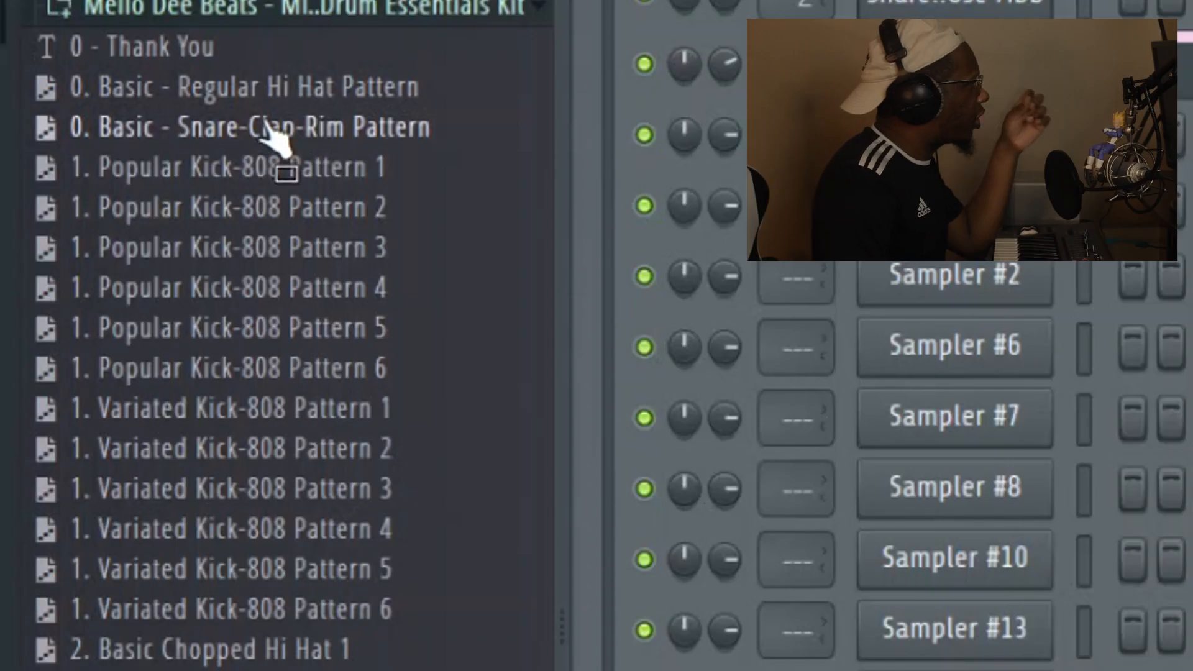
- Load the 0. Basic - Snare-Clap-Rim Pattern MIDI onto the Snare - HardPurpose MDB channel
left_click_drag(264, 131, 516, 107)
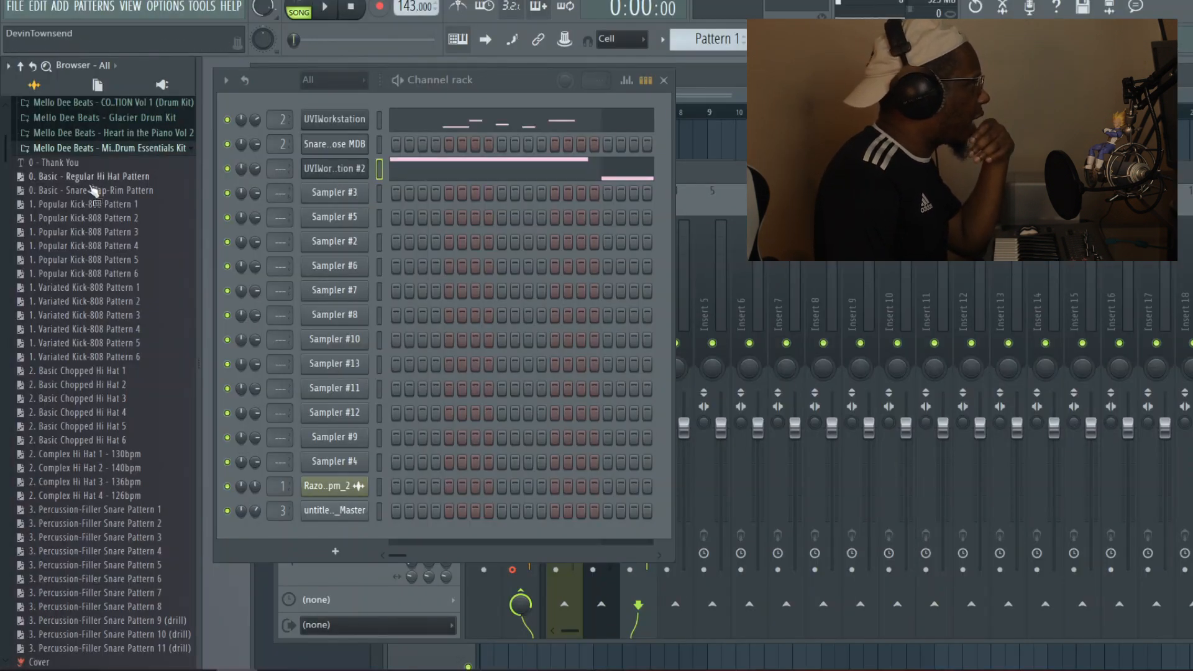
left_click_drag(232, 165, 373, 145)
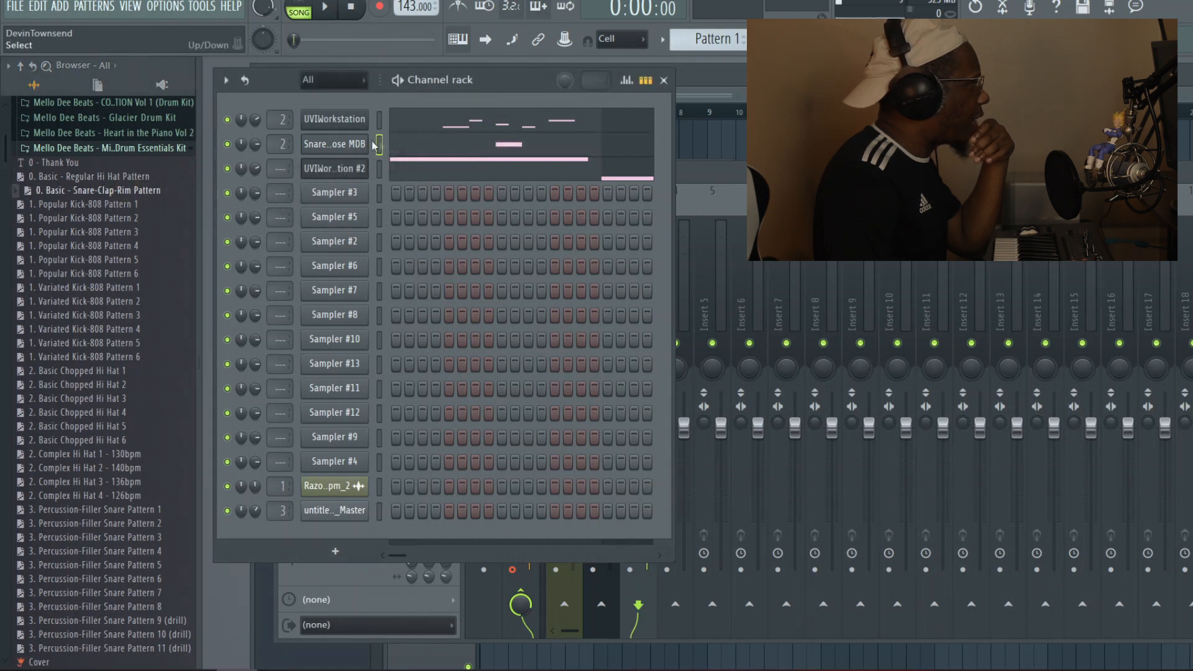
left_click(330, 8)
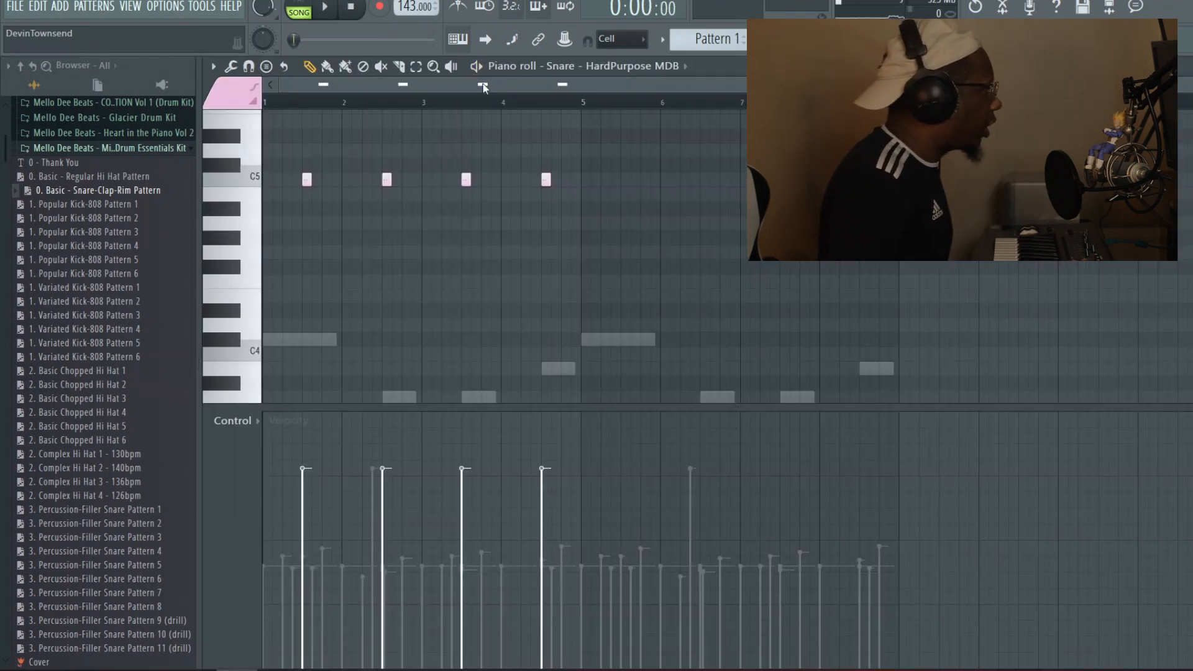
- Duplicate the four-bar snare pattern so that it repeats in bars 5 to 8, and play it back
left_click_drag(486, 84, 796, 92)
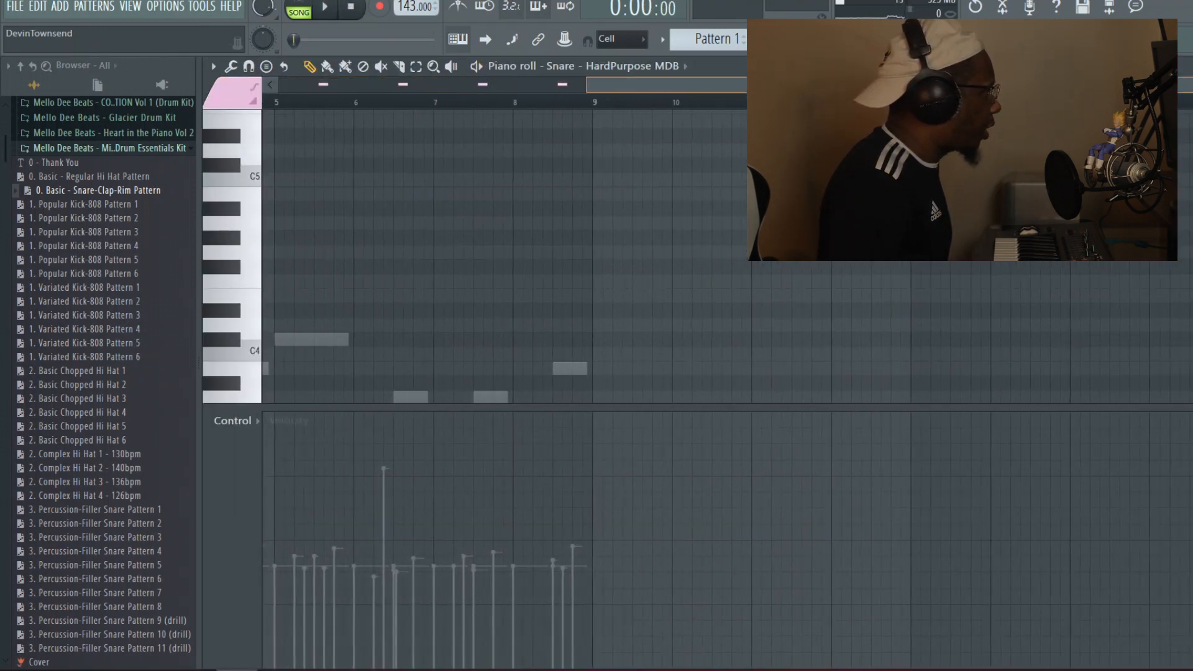
key("ctrl+b")
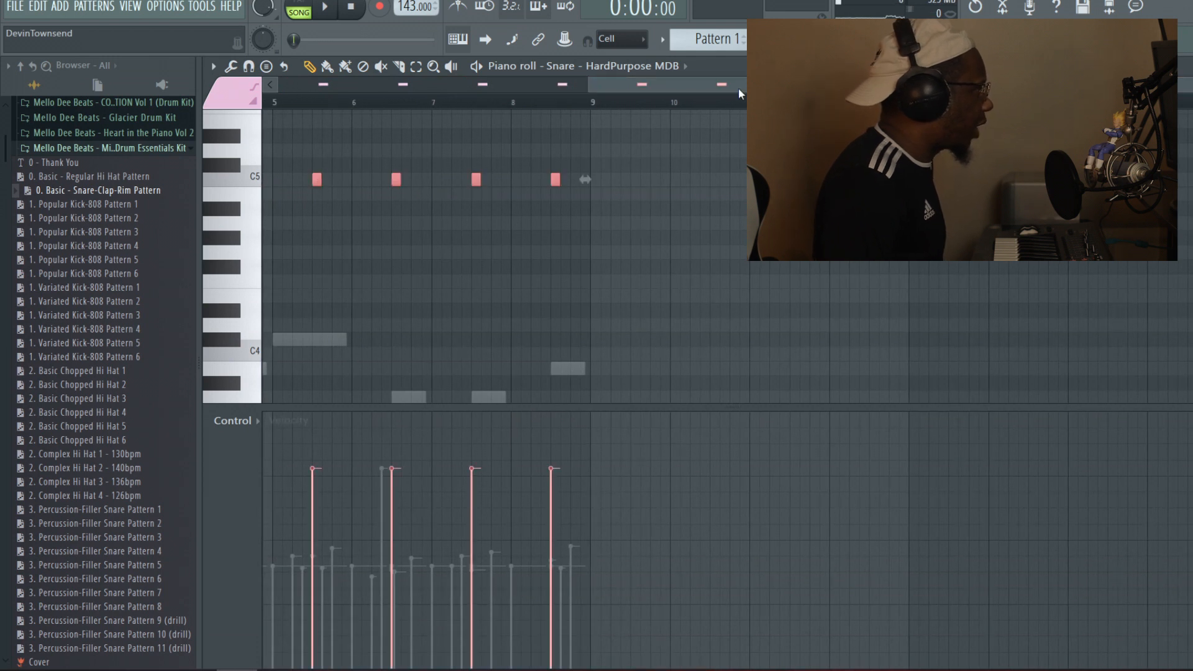
left_click_drag(739, 89, 199, 84)
key("space")
key("Escape")
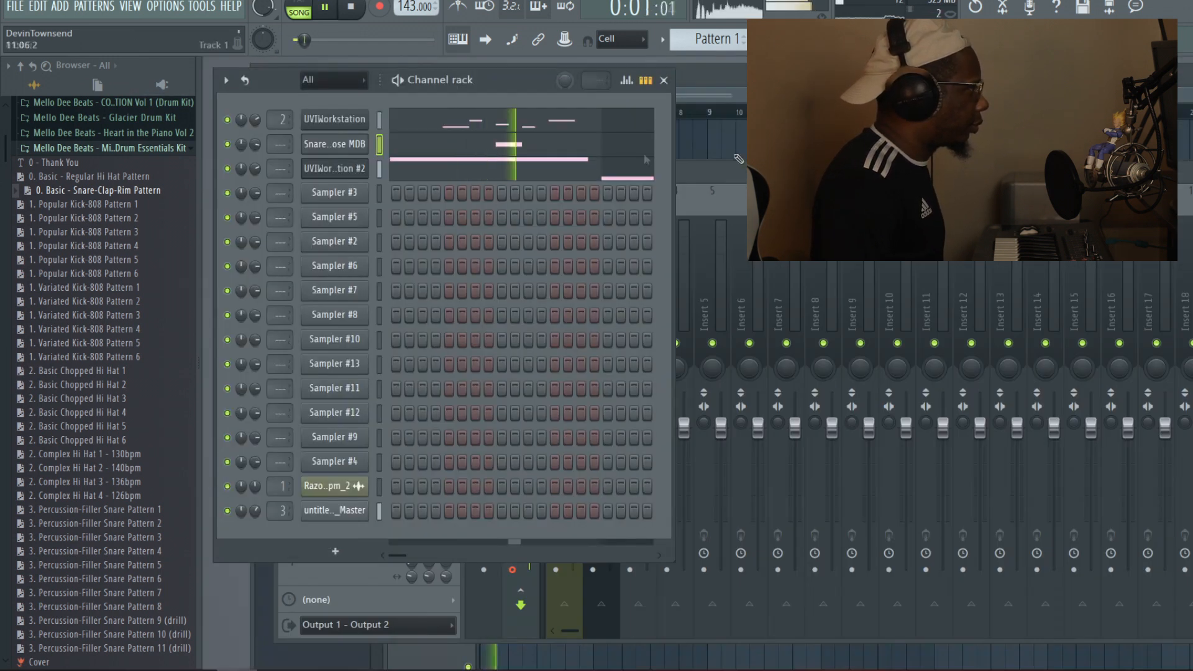
key("space")
- Load the CH - Futuristic MDB sample into Sampler #3 and add the 0. Basic - Regular Hi Hat Pattern to it
right_click(340, 194)
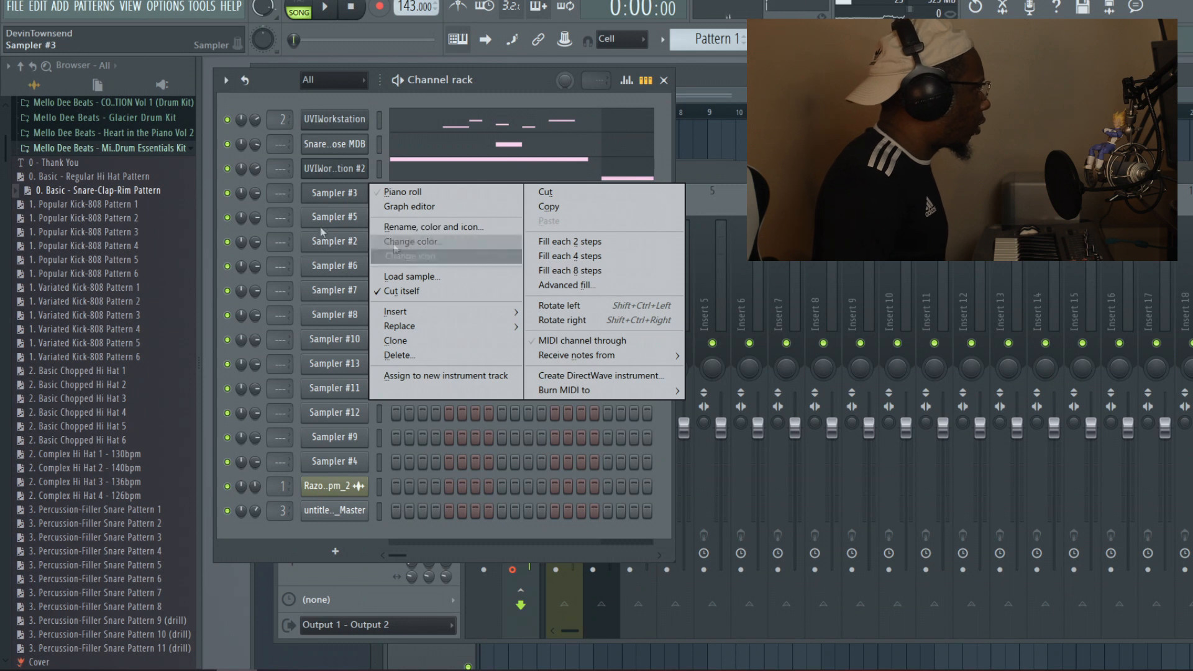
left_click(377, 275)
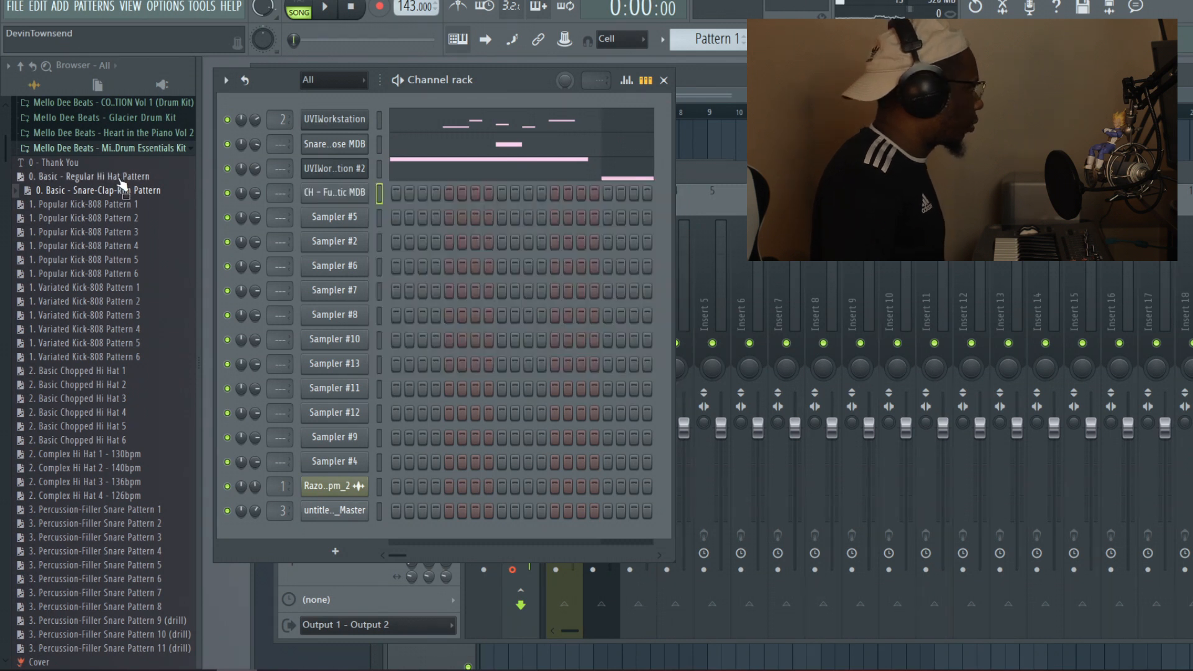
left_click_drag(401, 197, 412, 200)
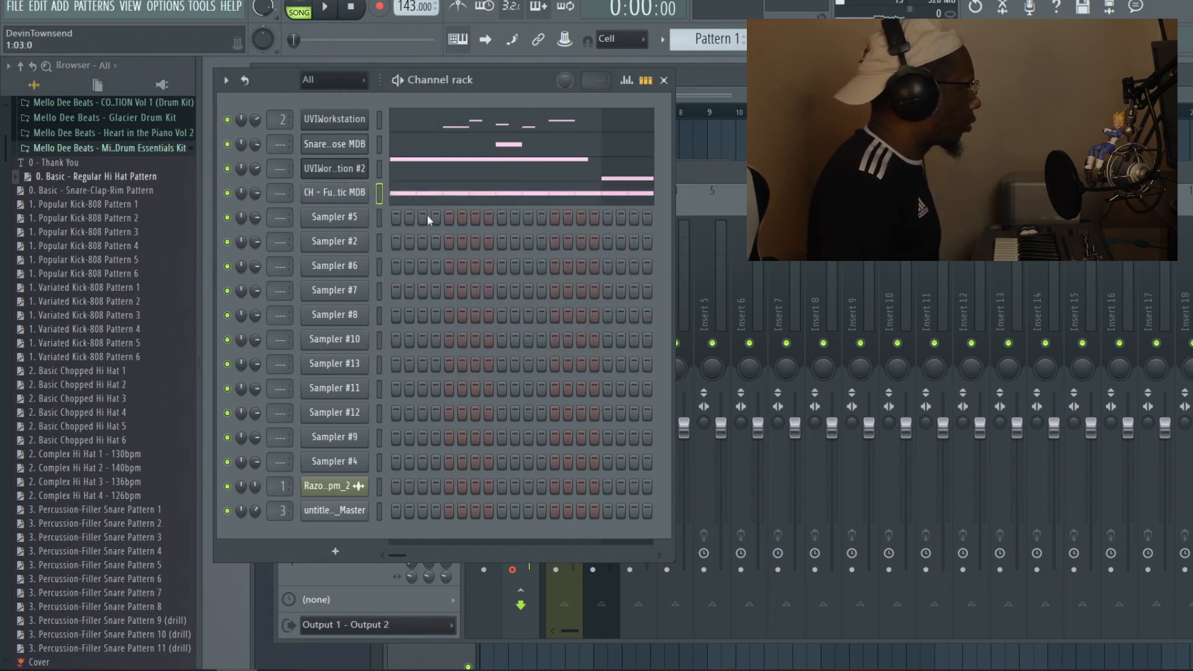
- Lower the volume of the CH - Futuristic MDB hi-hat channel slightly while the beat plays
key("space")
left_click_drag(257, 195, 258, 202)
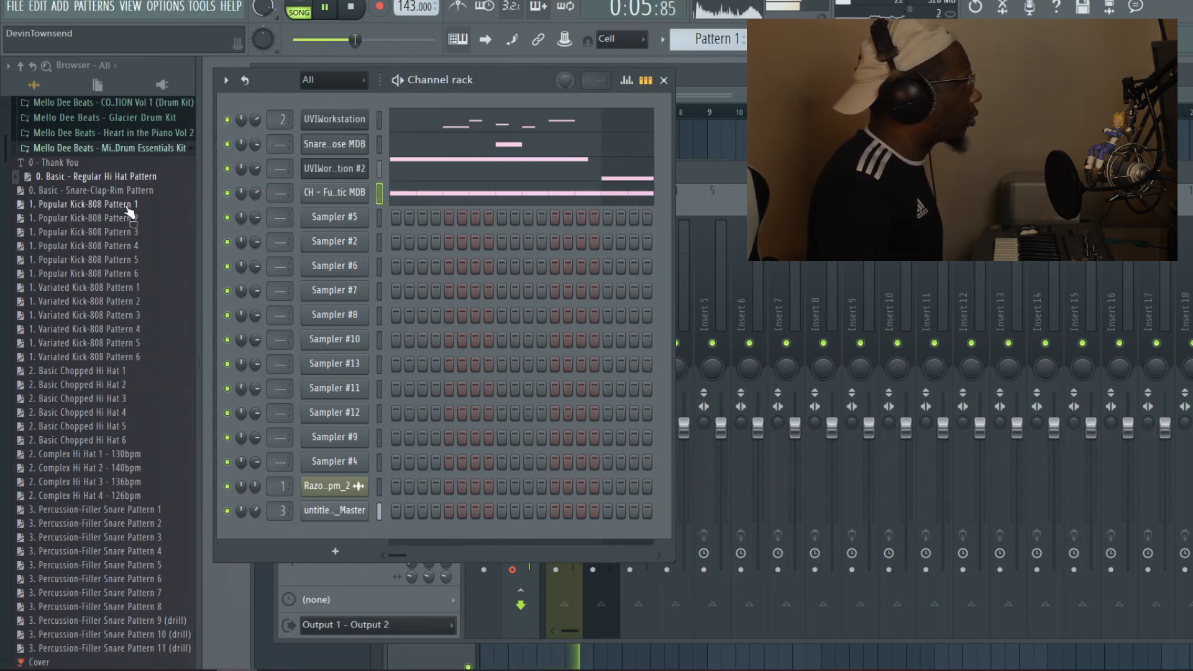
key("space")
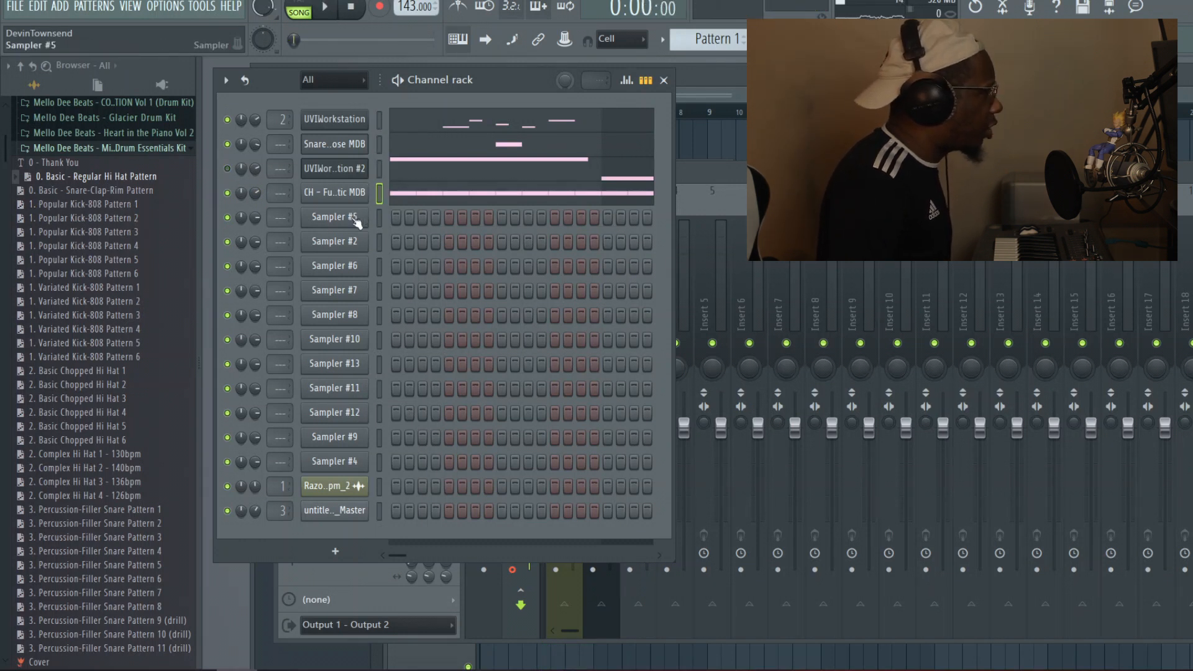
- Add Popular Kick-808 Pattern 1 to Sampler #5 and load the Kick - Supra MDB sample into it
left_click_drag(99, 210, 353, 218)
right_click(351, 218)
left_click(401, 300)
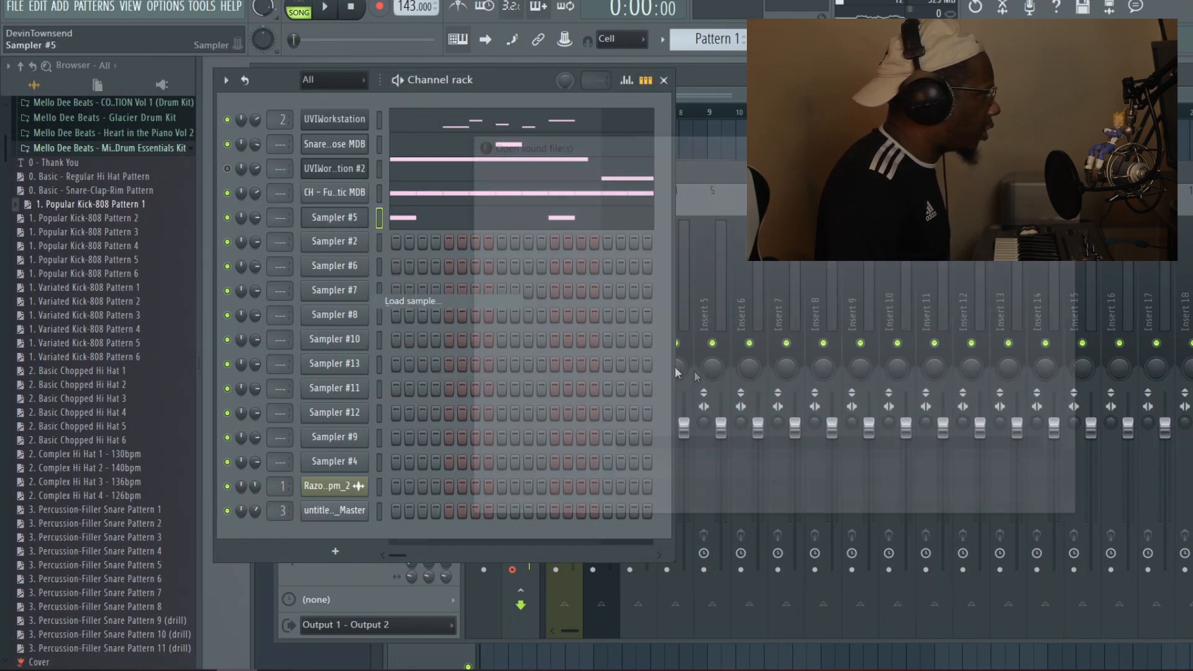
left_click(713, 179)
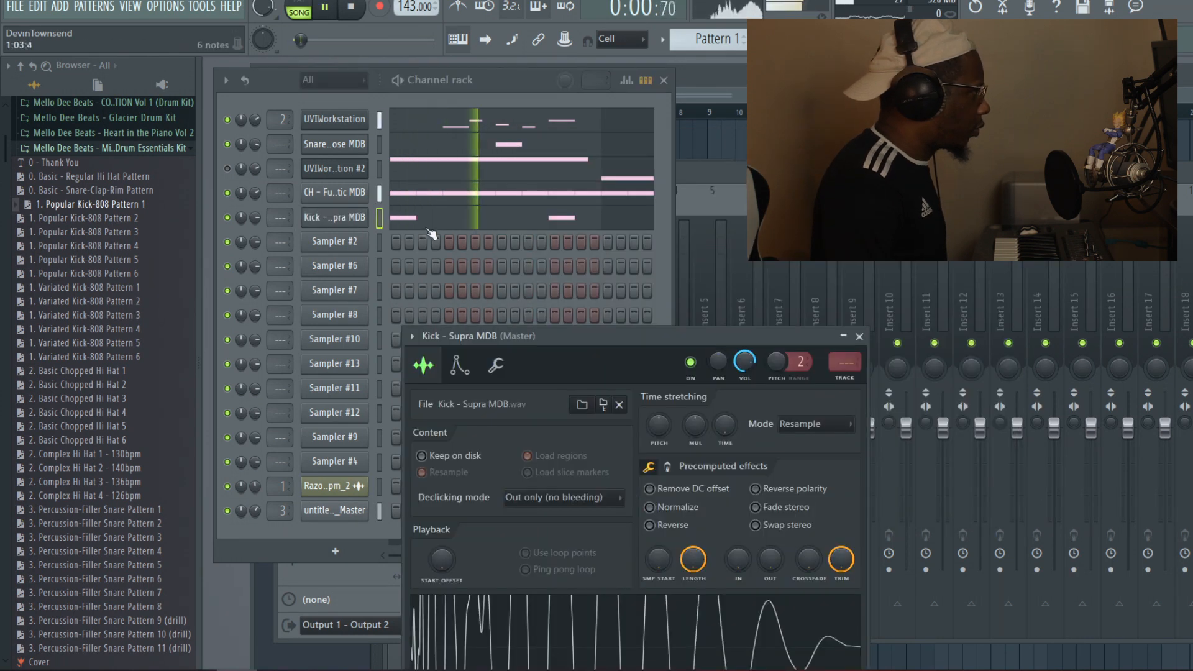
- Duplicate the four-bar Popular Kick-808 Pattern 1 in the kick's piano roll to fill bars 5 to 8
left_click(445, 229)
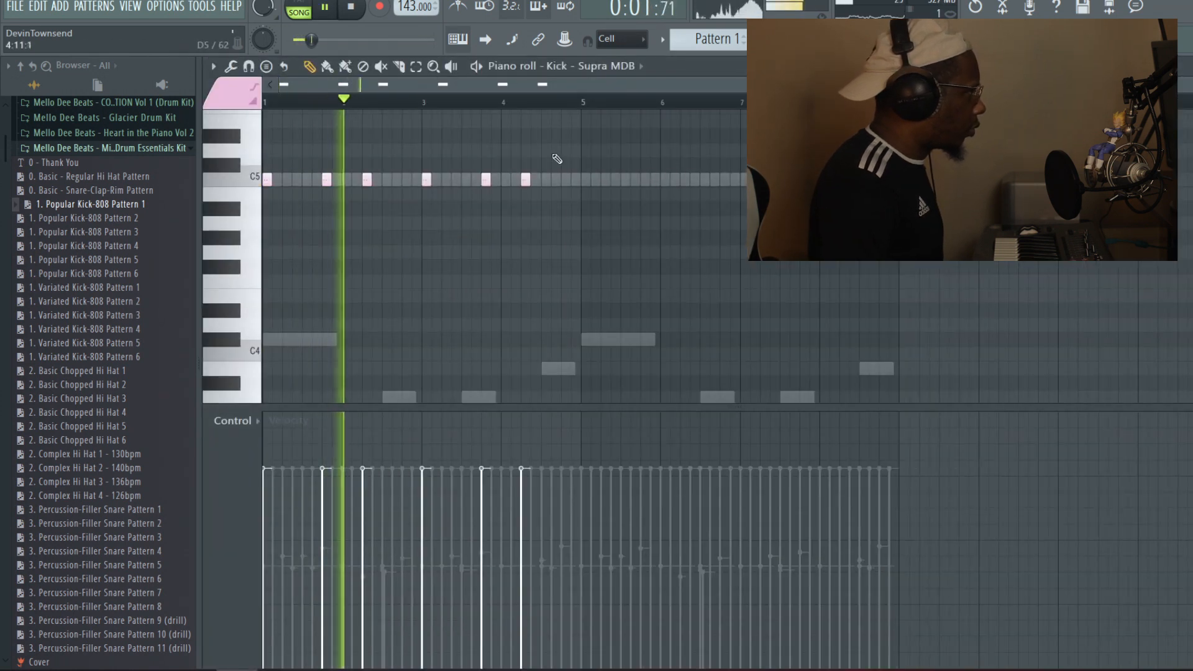
left_click_drag(539, 87, 248, 99)
key("ctrl+b")
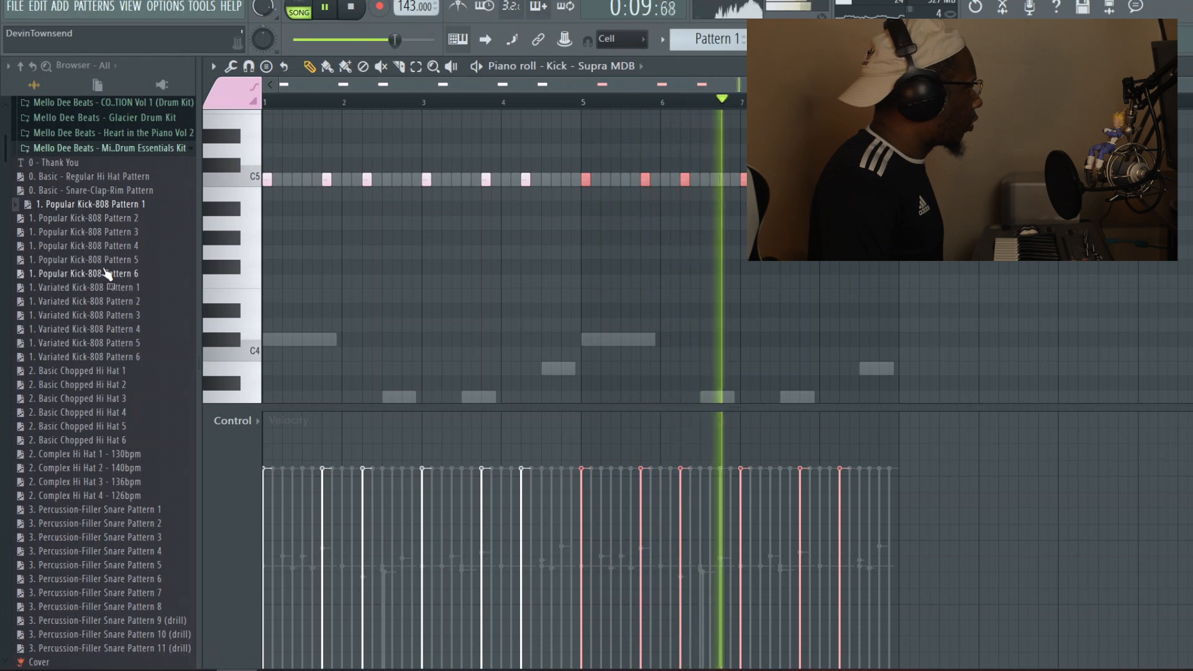
- Try Popular Kick-808 Pattern 5 on the kick channel, duplicating it into bars 5 to 8
left_click_drag(132, 263, 298, 222)
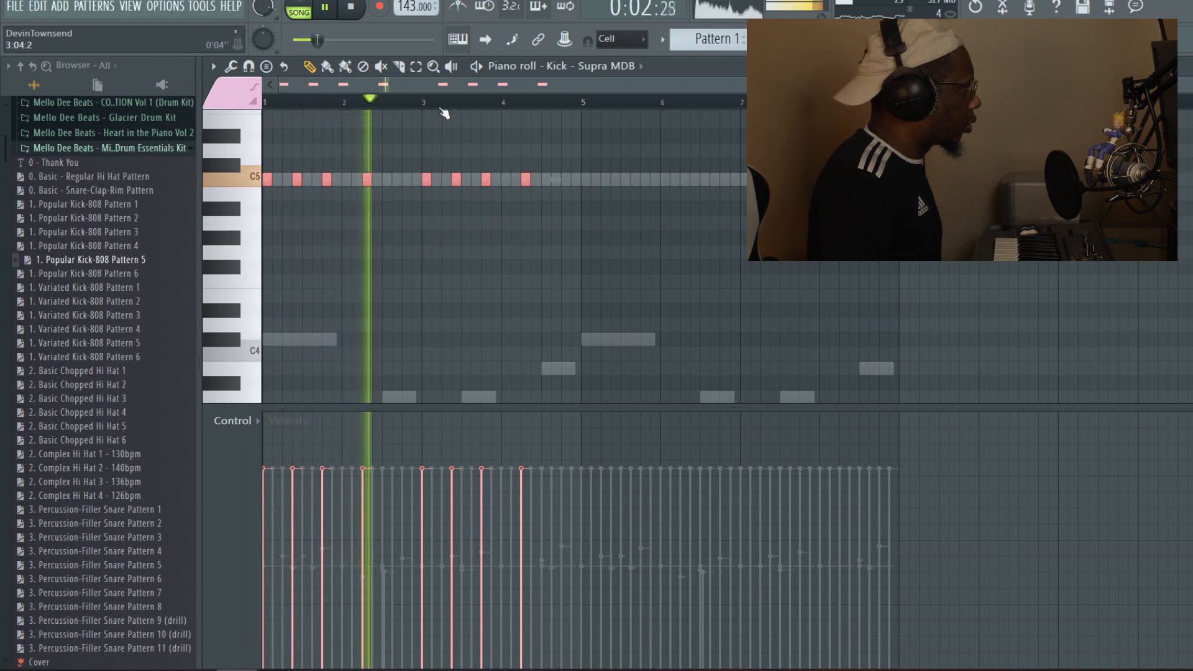
mouse_move(452, 86)
left_mouse_down()
mouse_move(761, 87)
mouse_move(435, 86)
left_mouse_up()
key("ctrl+b")
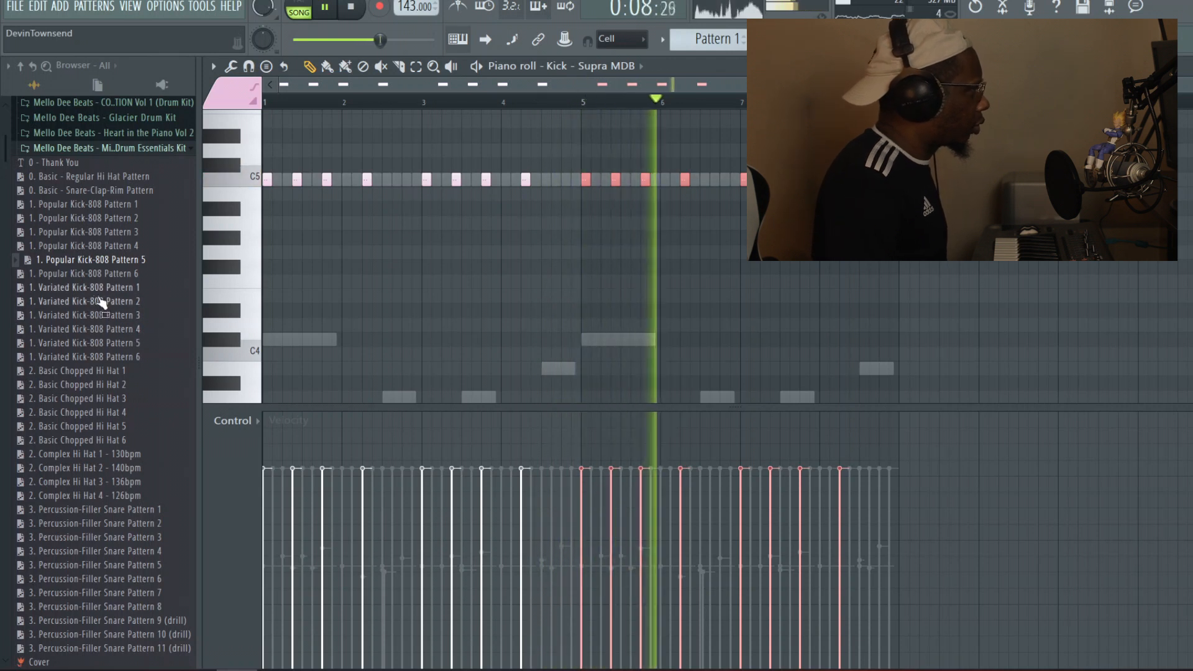
- Replace the kick notes with Variated Kick-808 Pattern 2, repeat them from bar 5, and return to the channel rack
left_click_drag(101, 303, 299, 224)
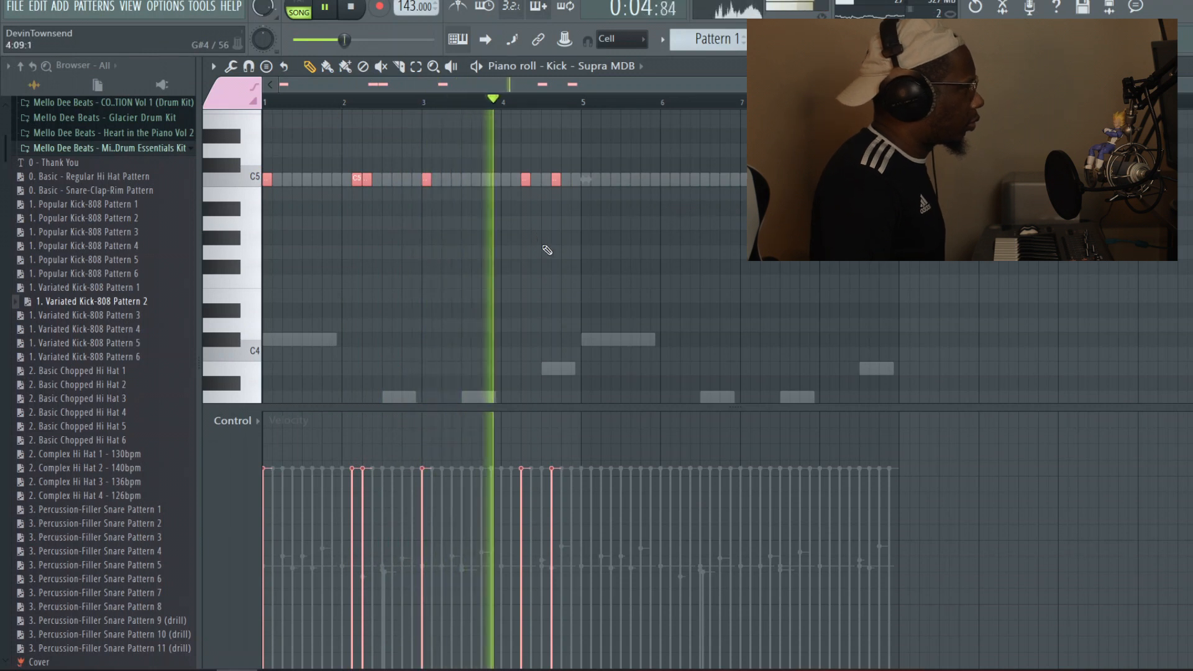
key("space")
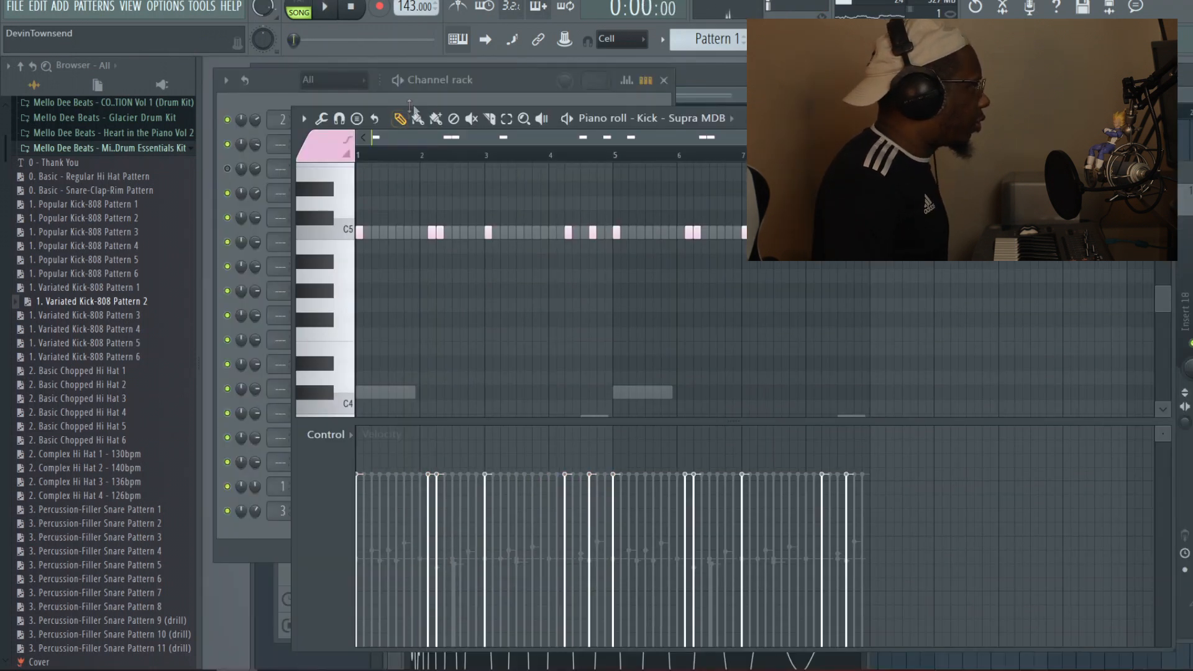
key("F6")
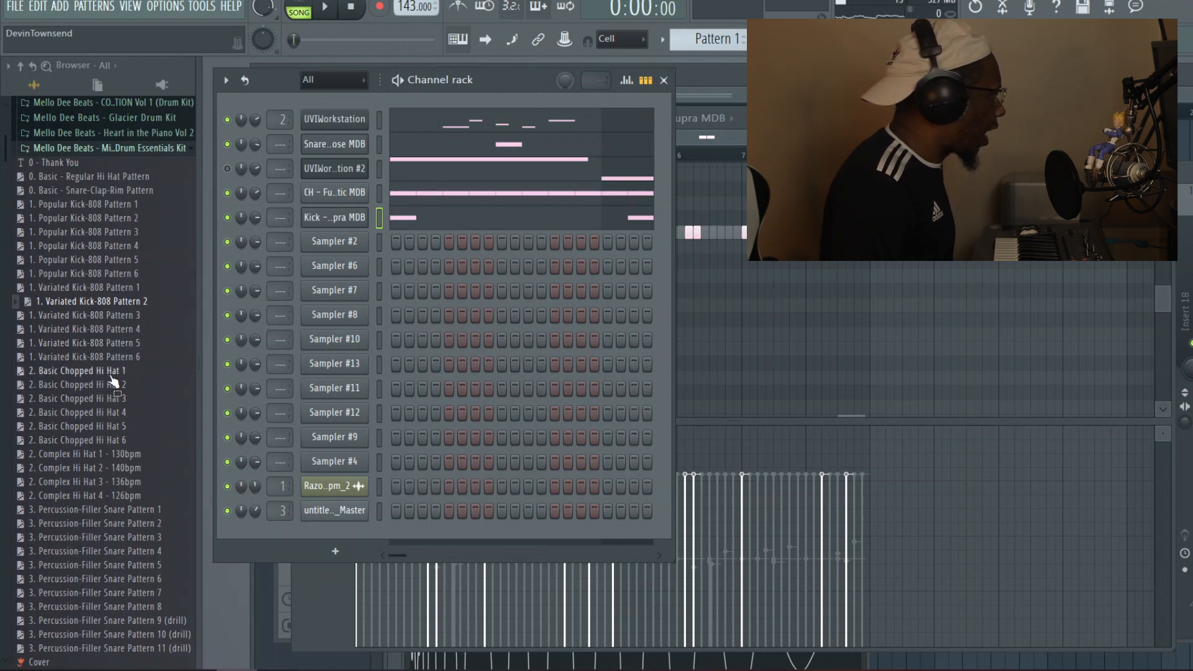
- Try Basic Chopped Hi Hat 1 on the CH - Futuristic MDB channel, duplicating it into bars 5 to 8 during playback
left_click_drag(204, 371, 394, 226)
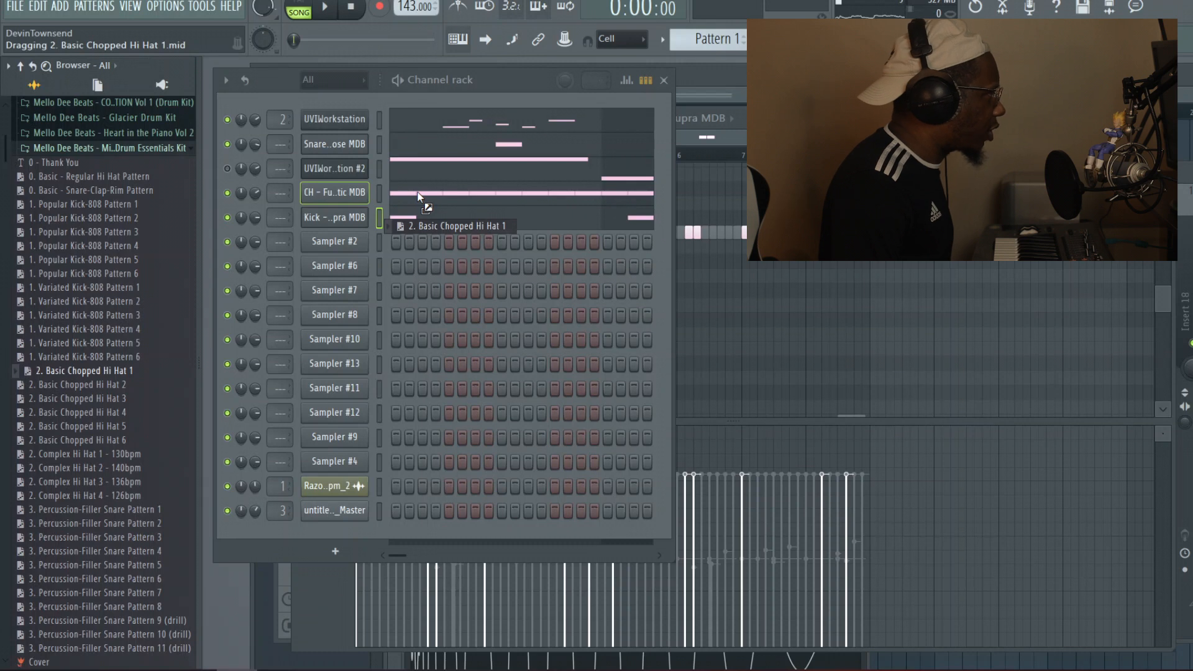
left_click_drag(418, 195, 425, 198)
key("space")
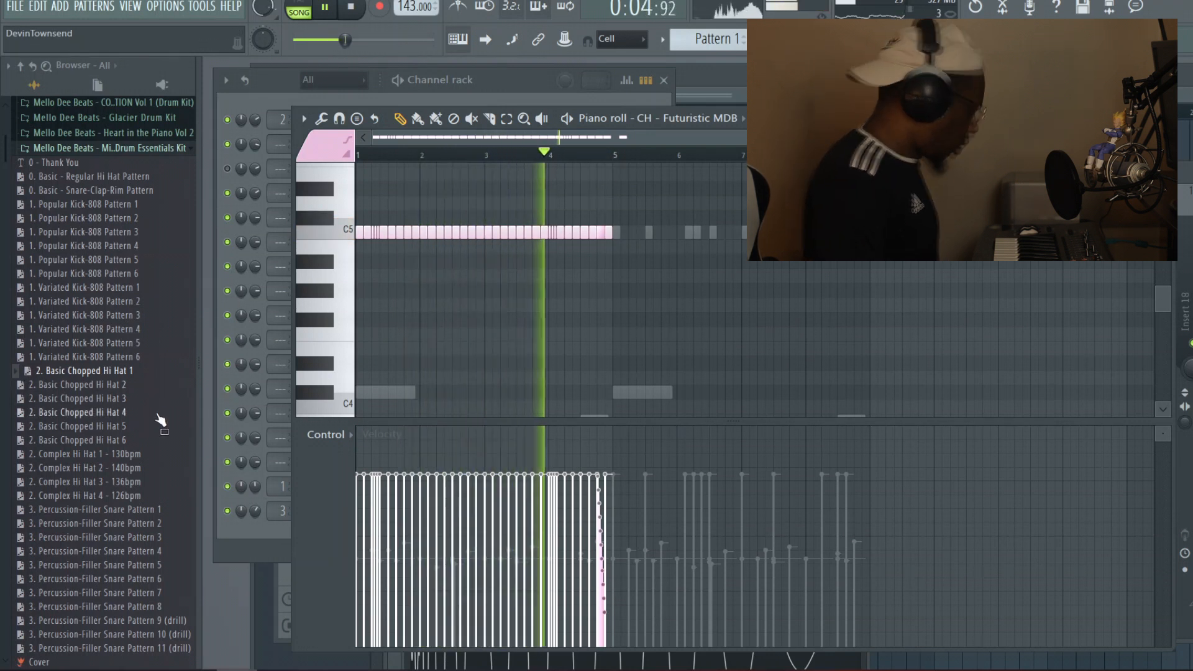
key("ctrl+b")
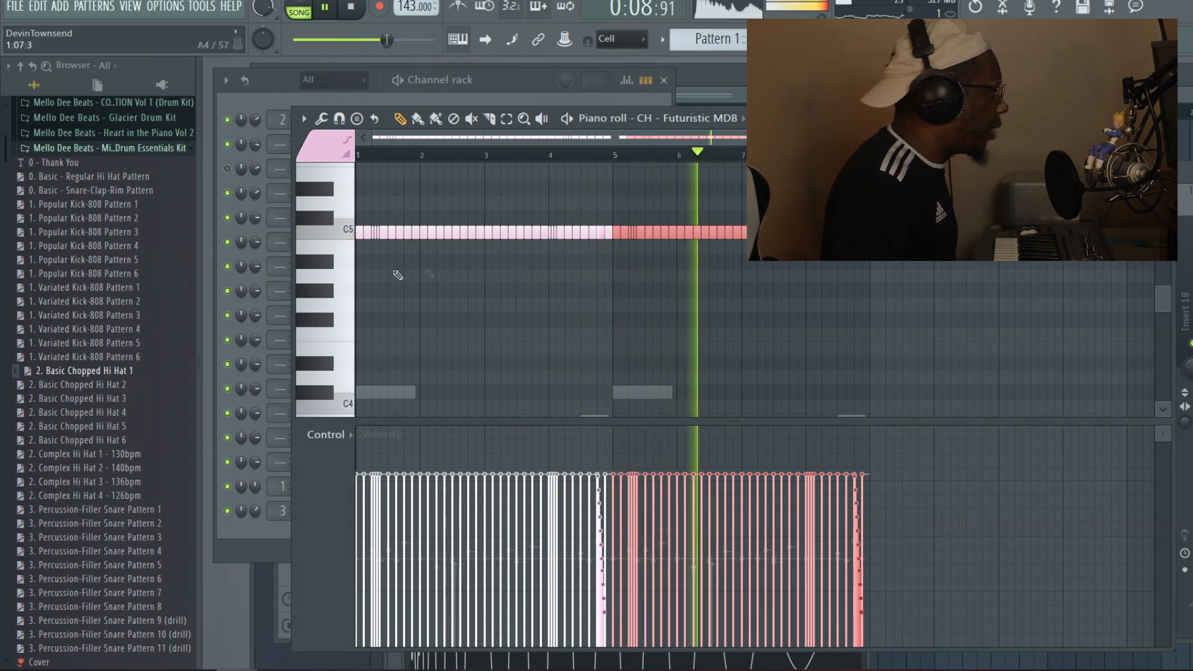
- Replace the hi-hat notes with Basic Chopped Hi Hat 2 and duplicate them into bars 5 to 8
left_click_drag(91, 384, 393, 319)
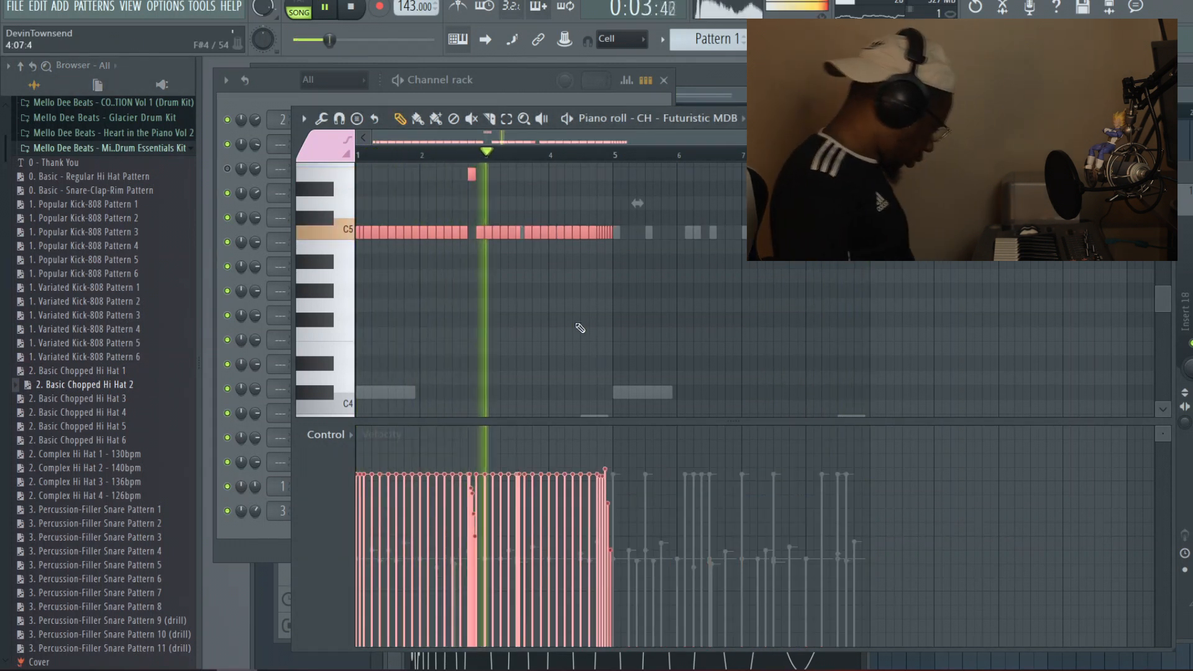
key("ctrl+b")
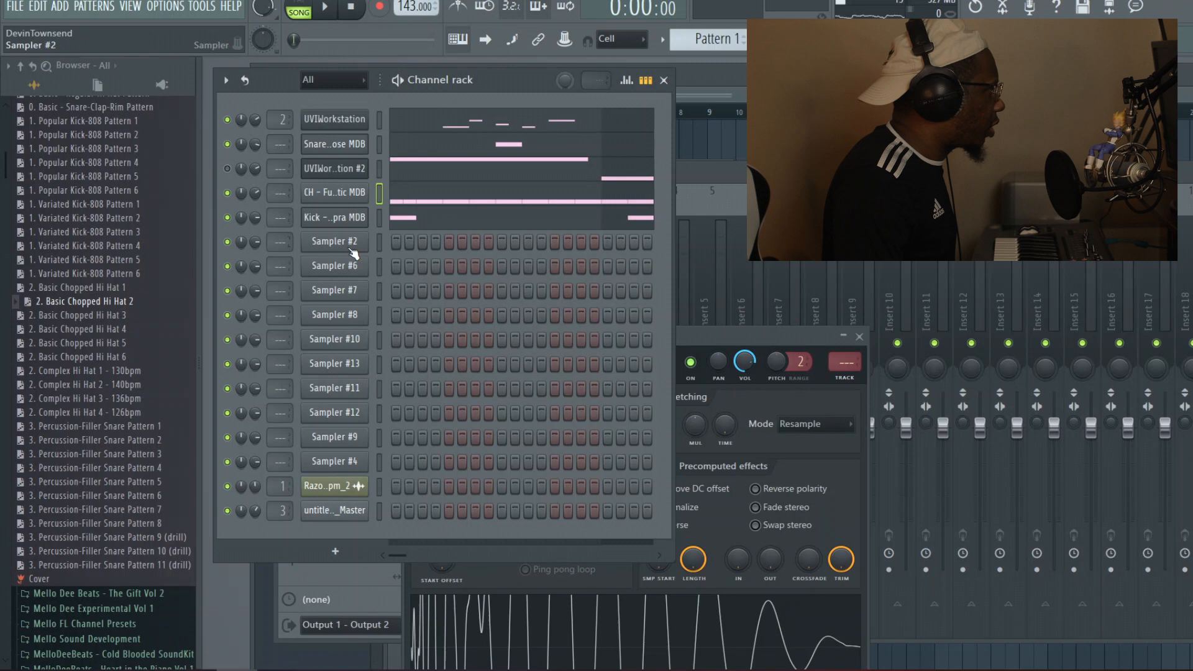
- Load 808 - CrazyTaxi MDB into Sampler #2, write an eight-bar bass line starting on C#5, and play it back
right_click(352, 252)
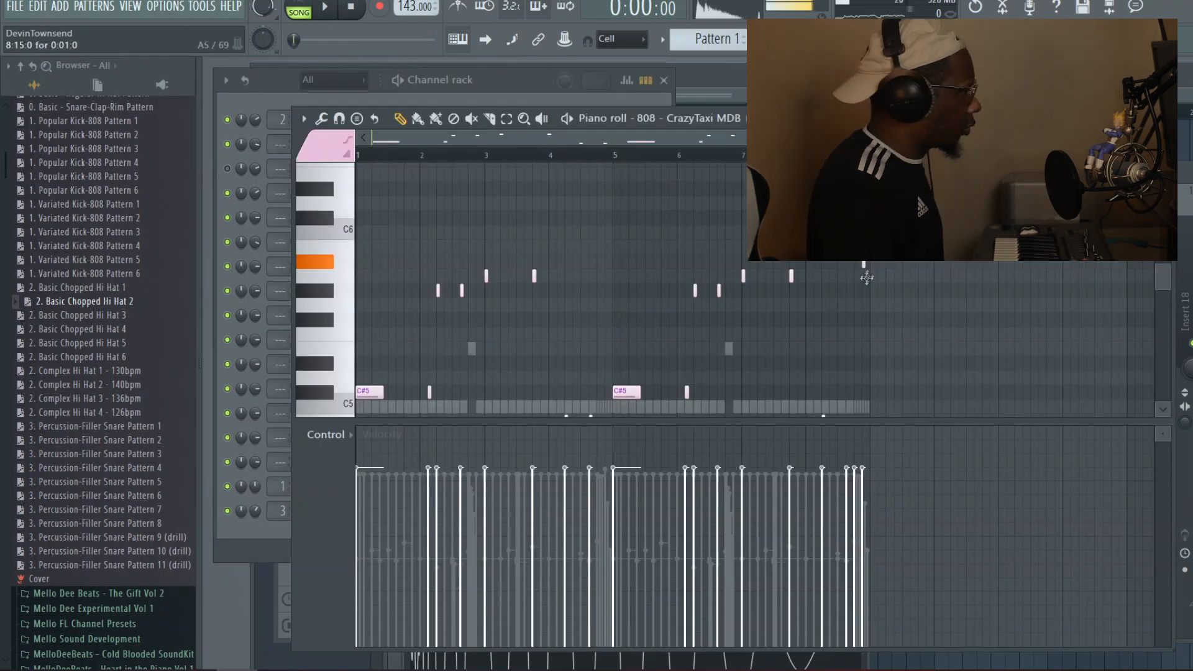
key("space")
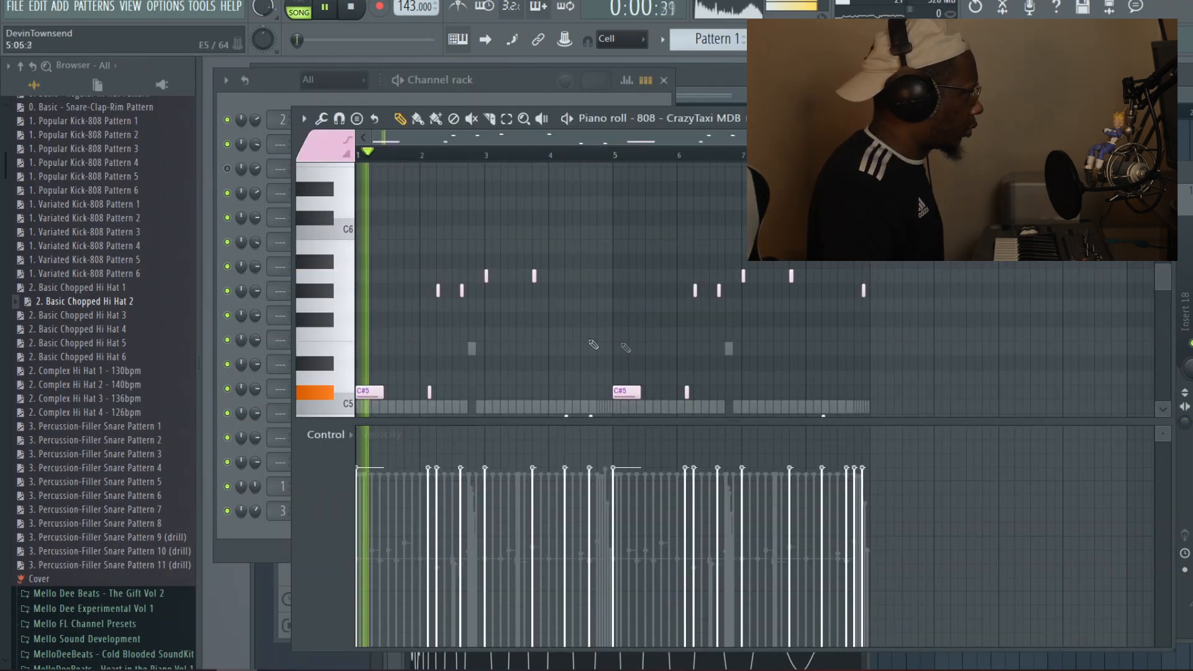
left_click(256, 100)
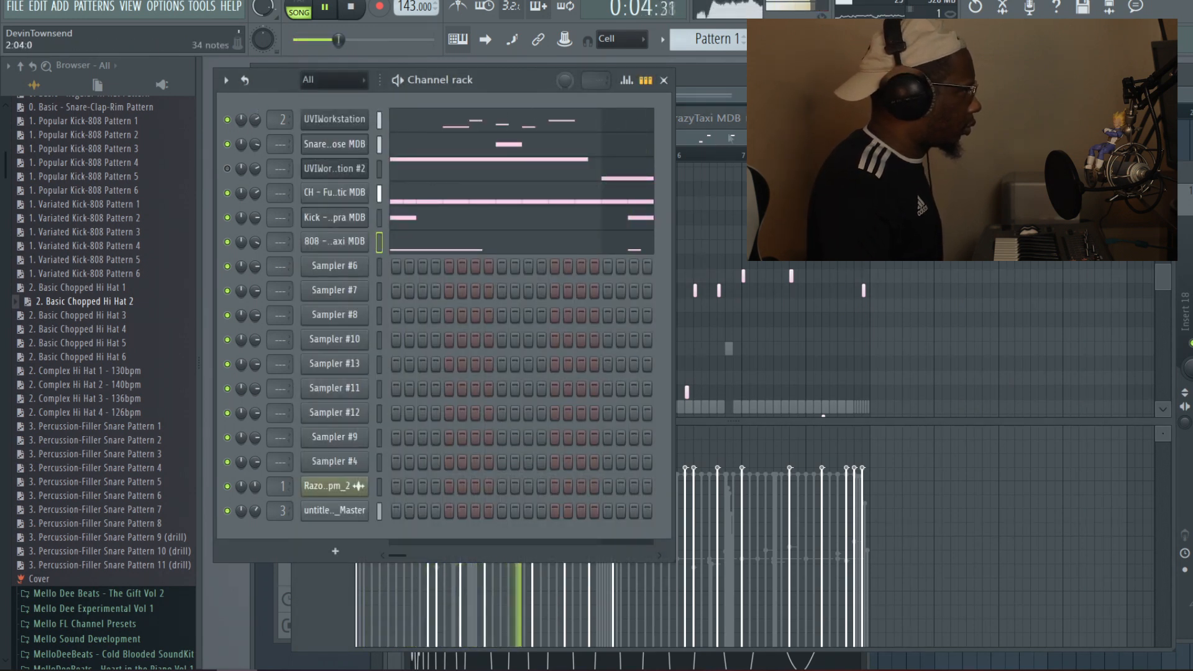
- Load Perc, FX and OH samples into Sampler #6, #7 and #8, trigger the FX on the first step, and play the beat
double_click(820, 122)
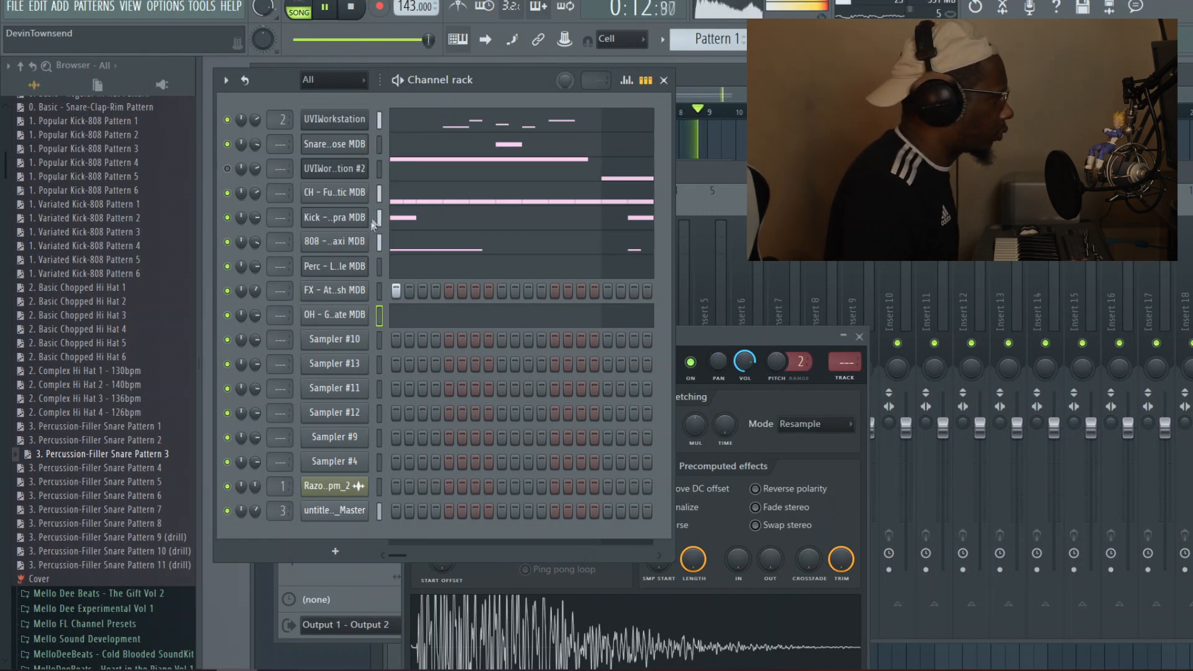
key("space")
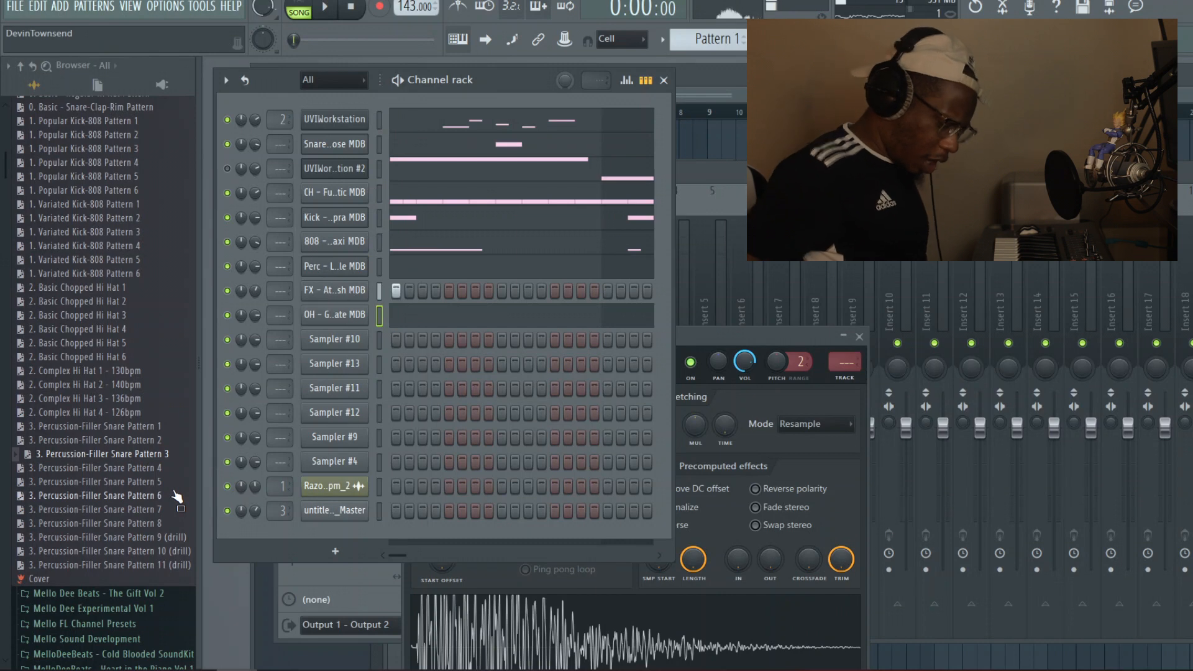